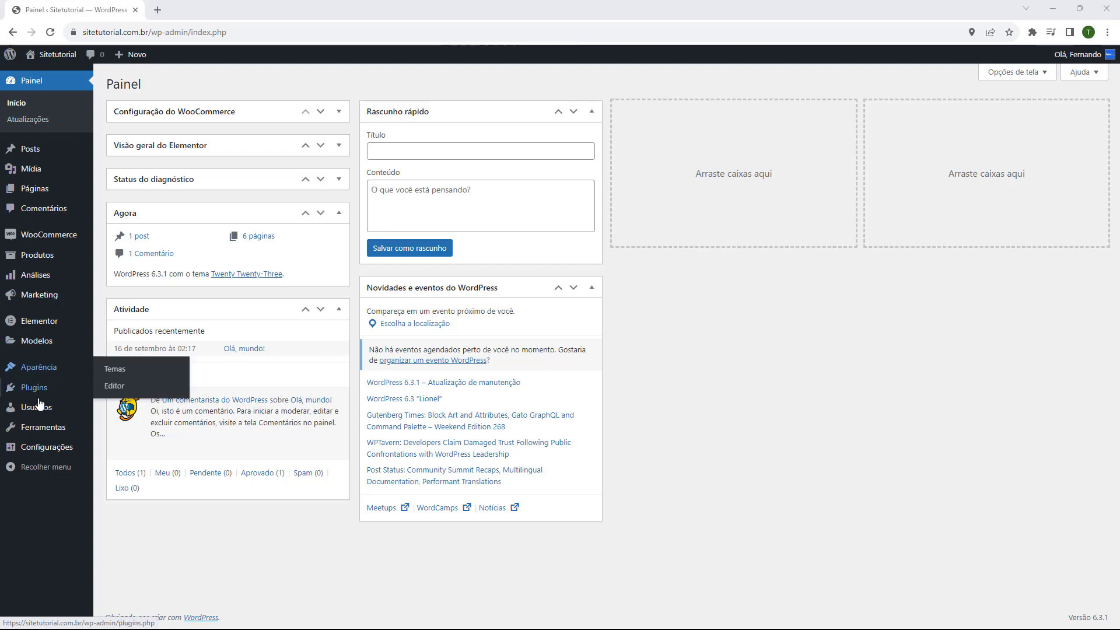
Search the plugin directory for "frenet", and install and activate Frenet Shipping Gateway for WooCommerce.
mouse_move(32, 394)
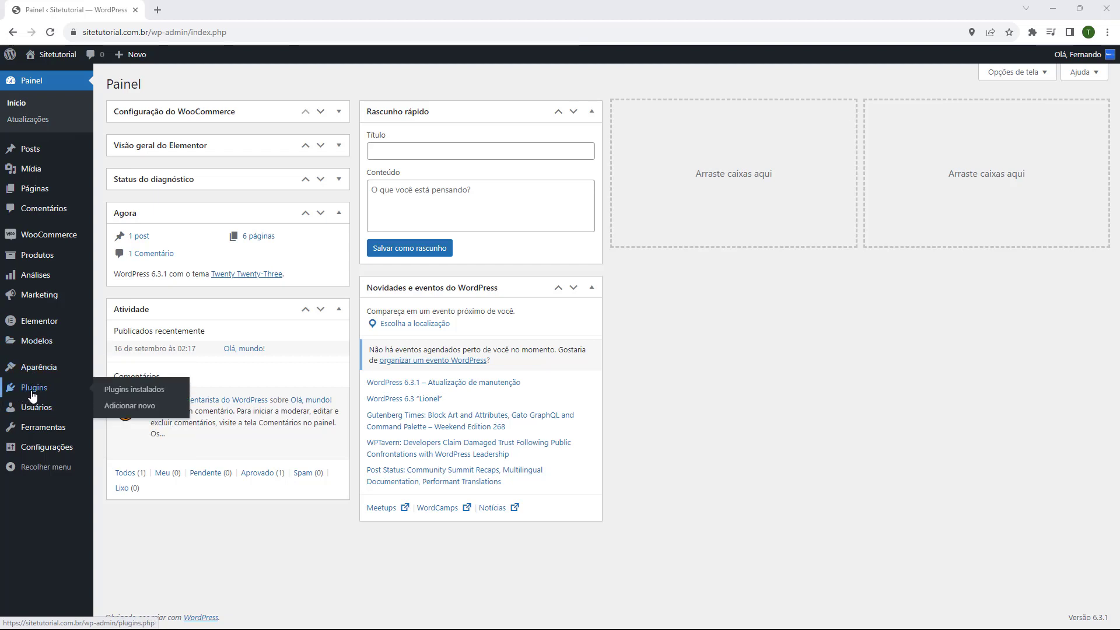
click(32, 389)
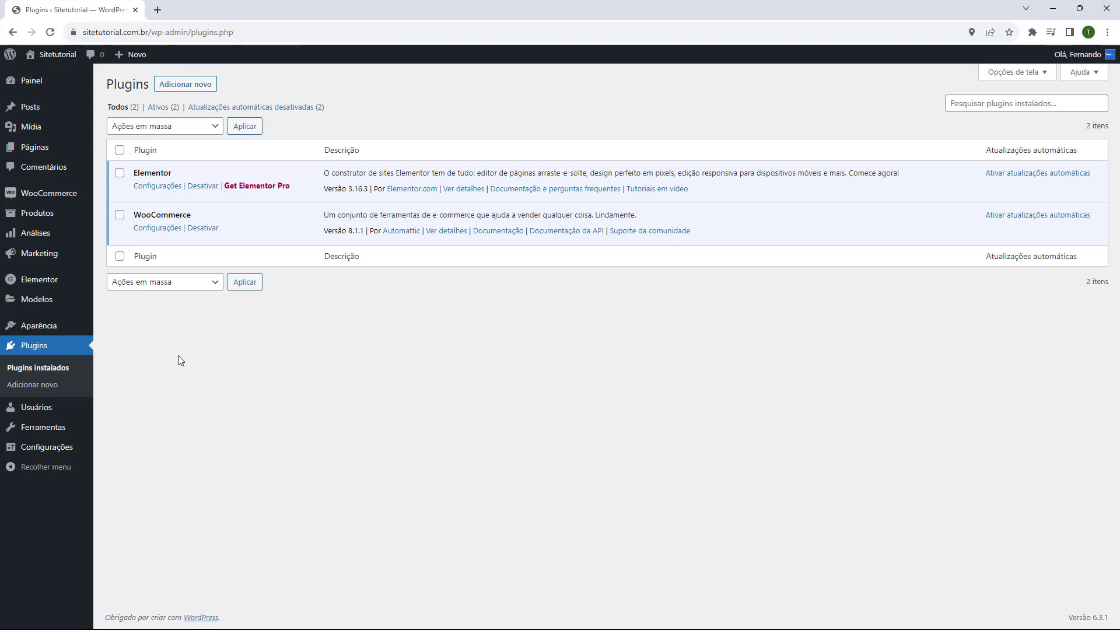
click(185, 87)
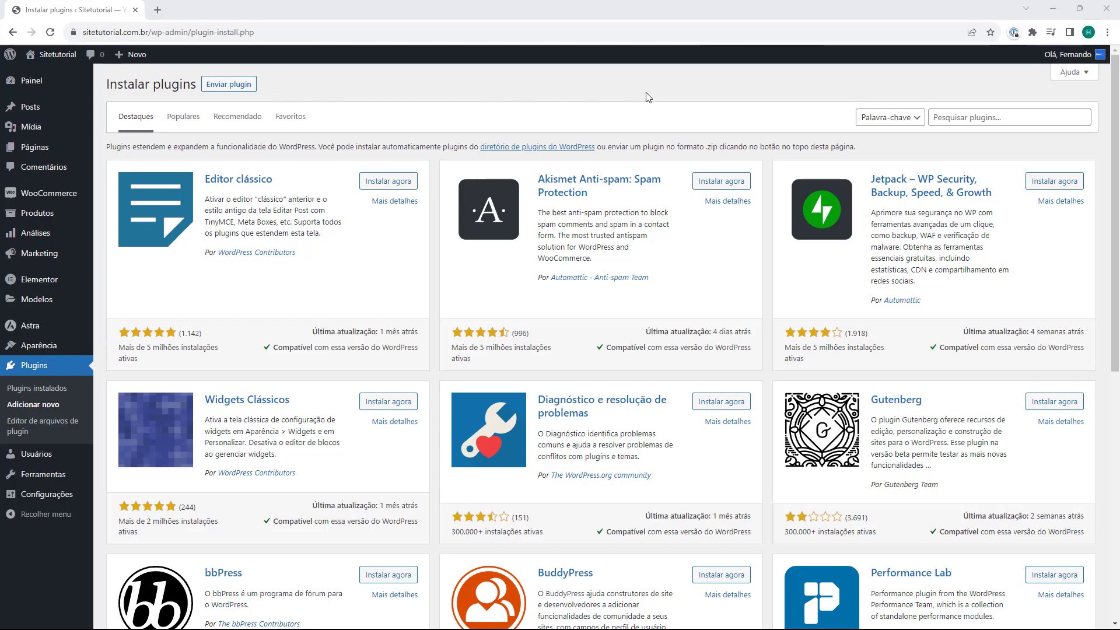
click(963, 118)
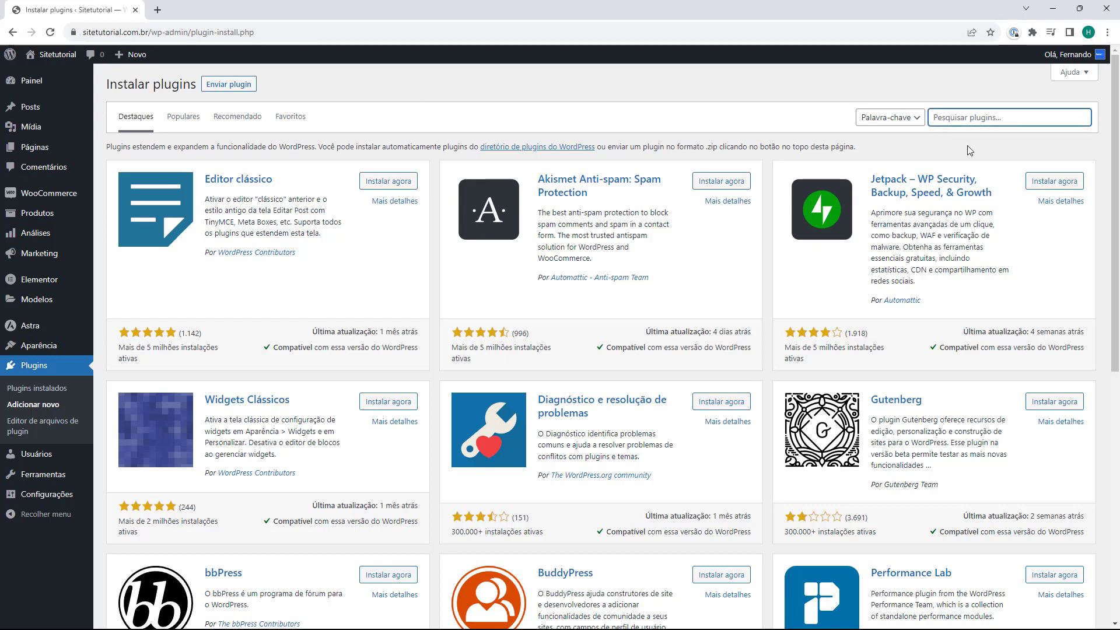
text(frenet)
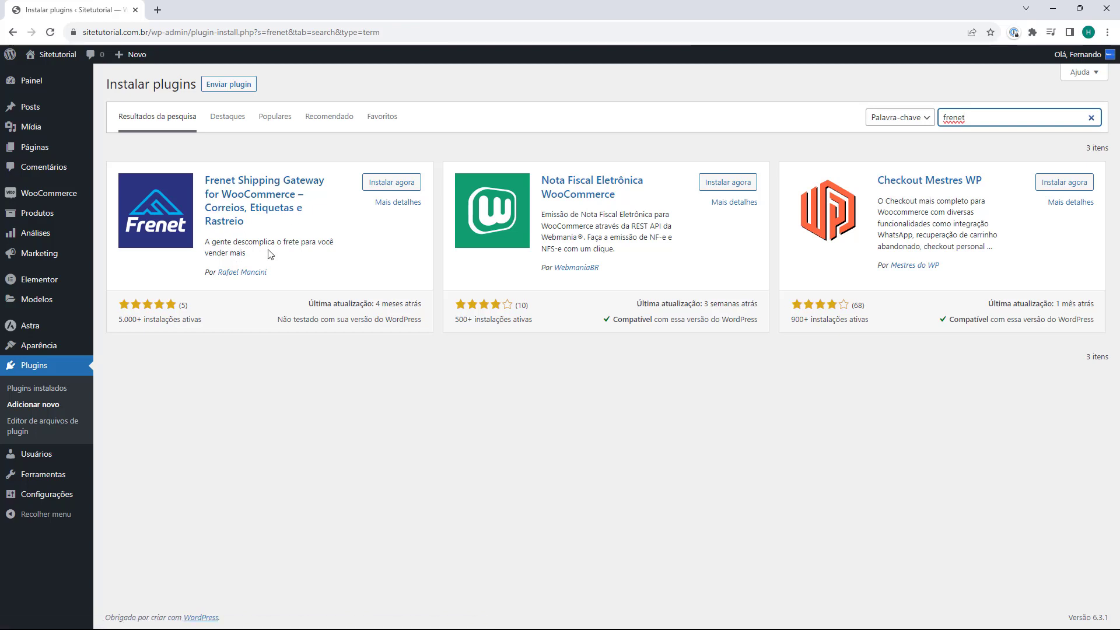
click(379, 183)
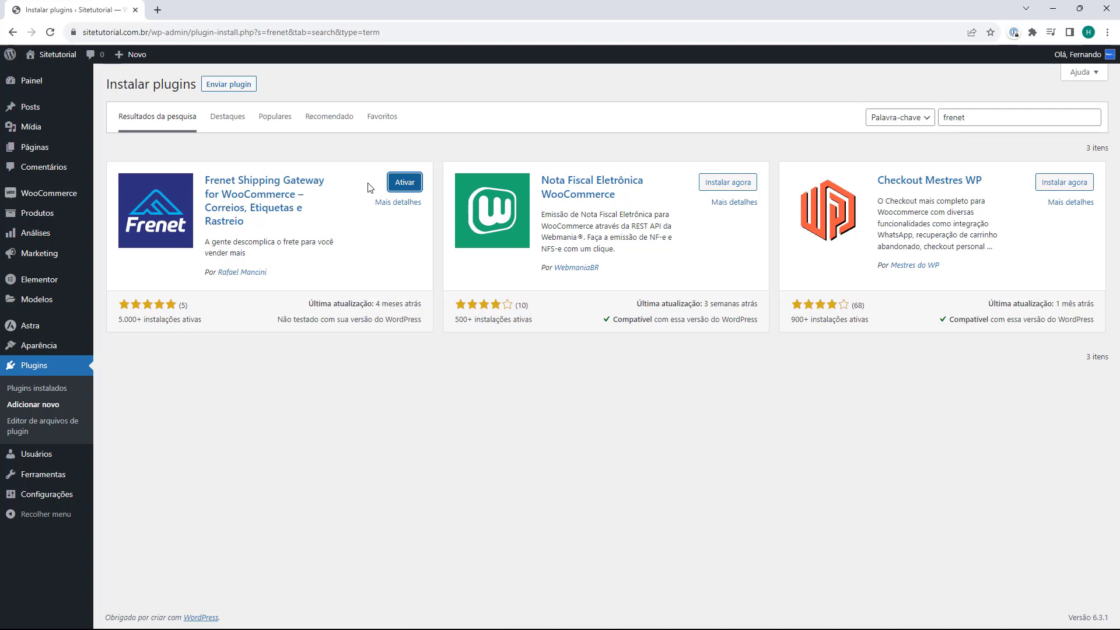
click(403, 184)
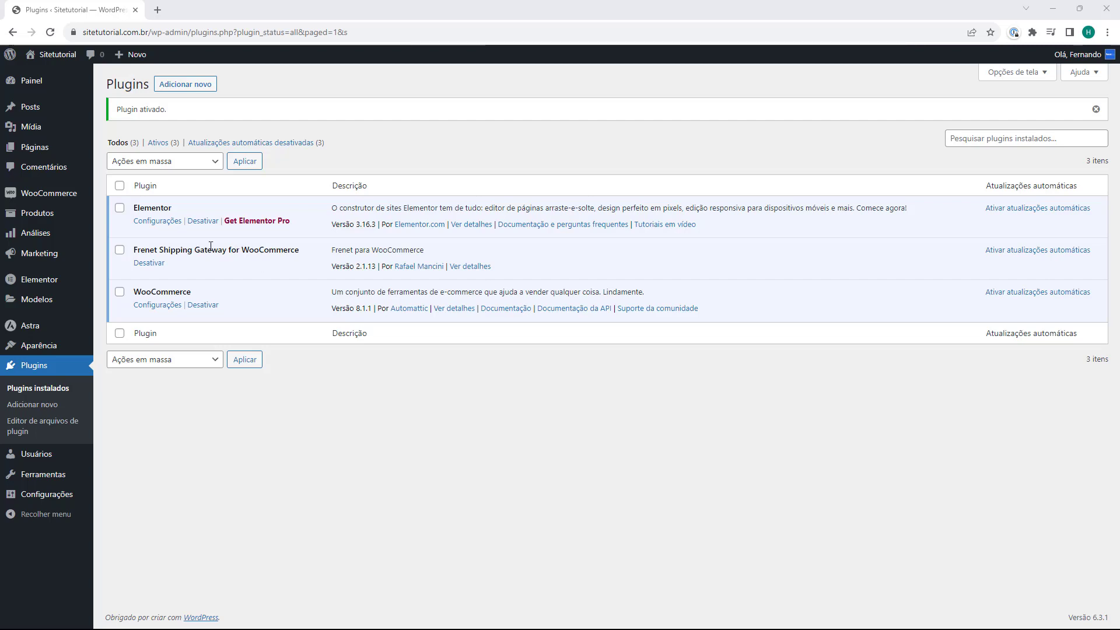
Create a new delivery area in the WooCommerce shipping settings and name it Entrega.
mouse_move(36, 207)
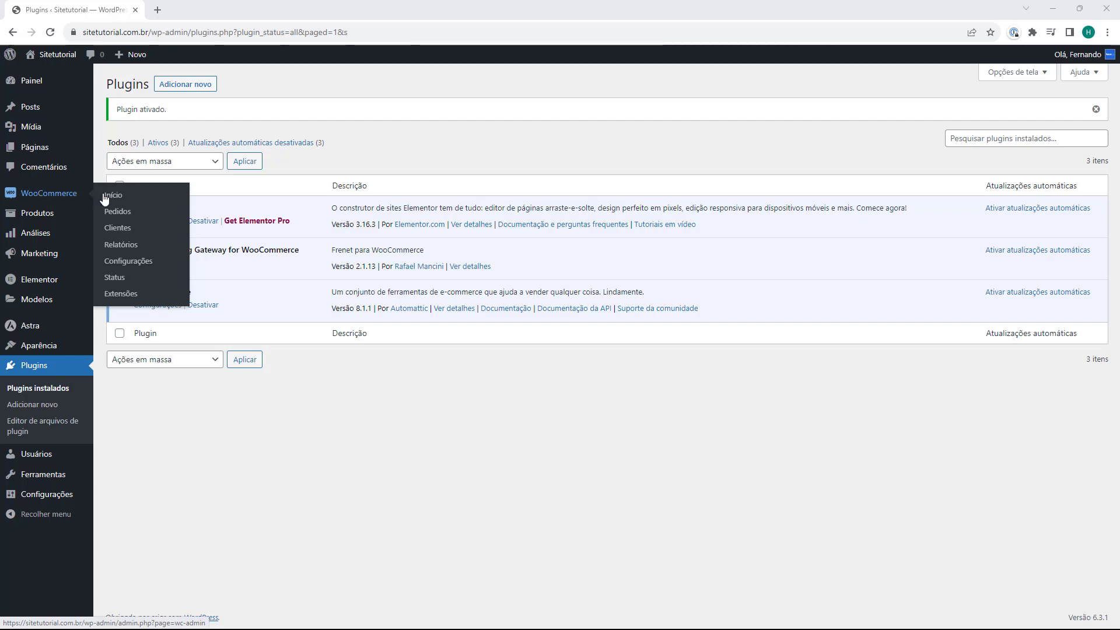
click(130, 266)
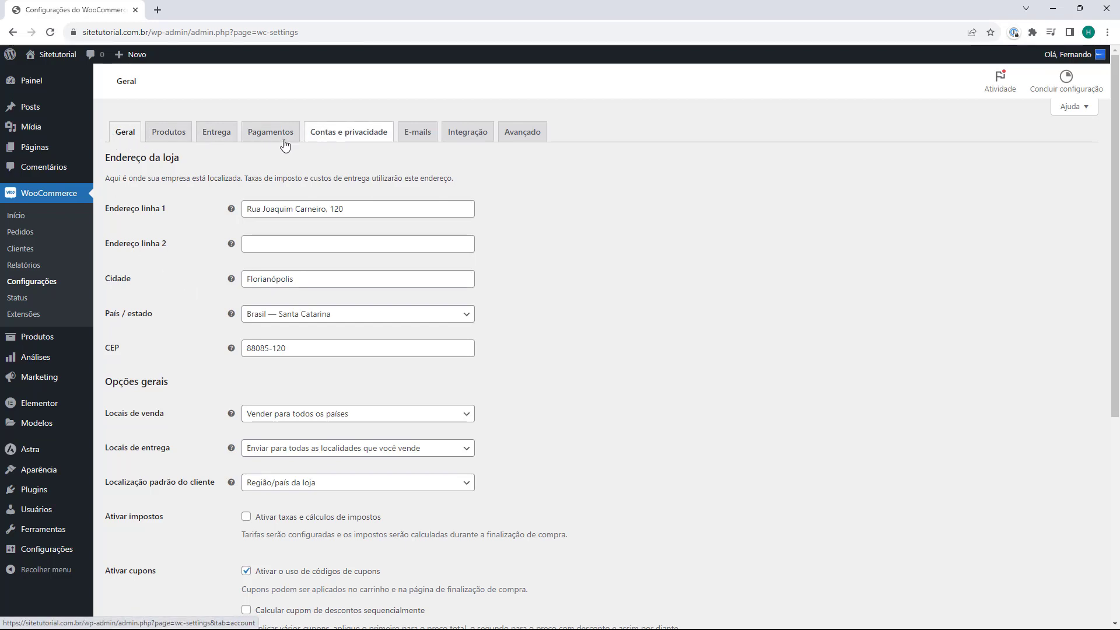
click(219, 139)
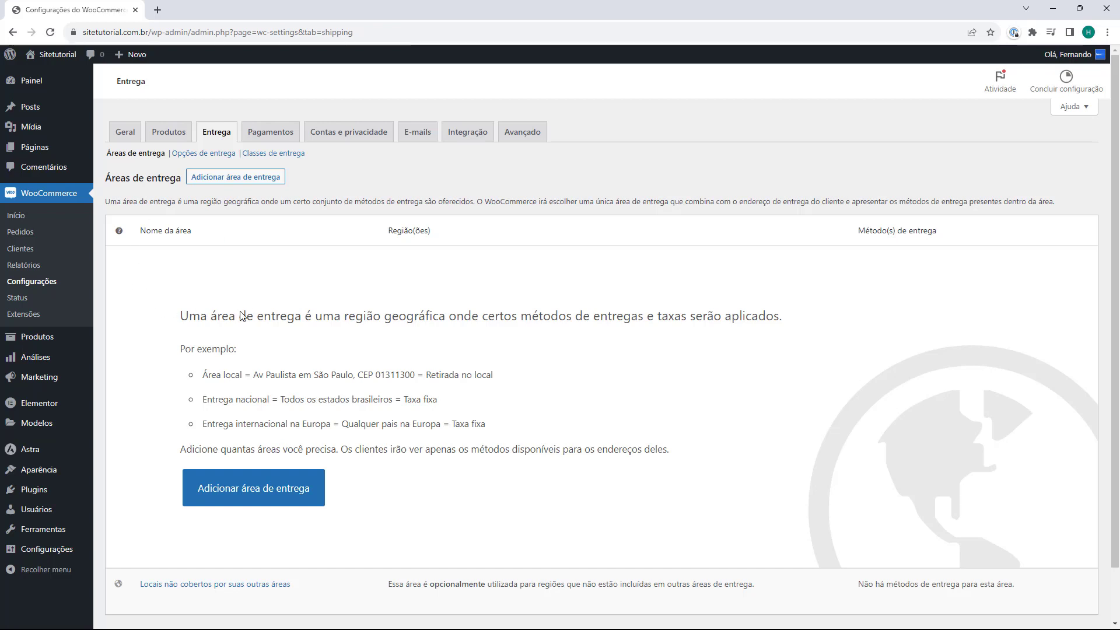
click(238, 496)
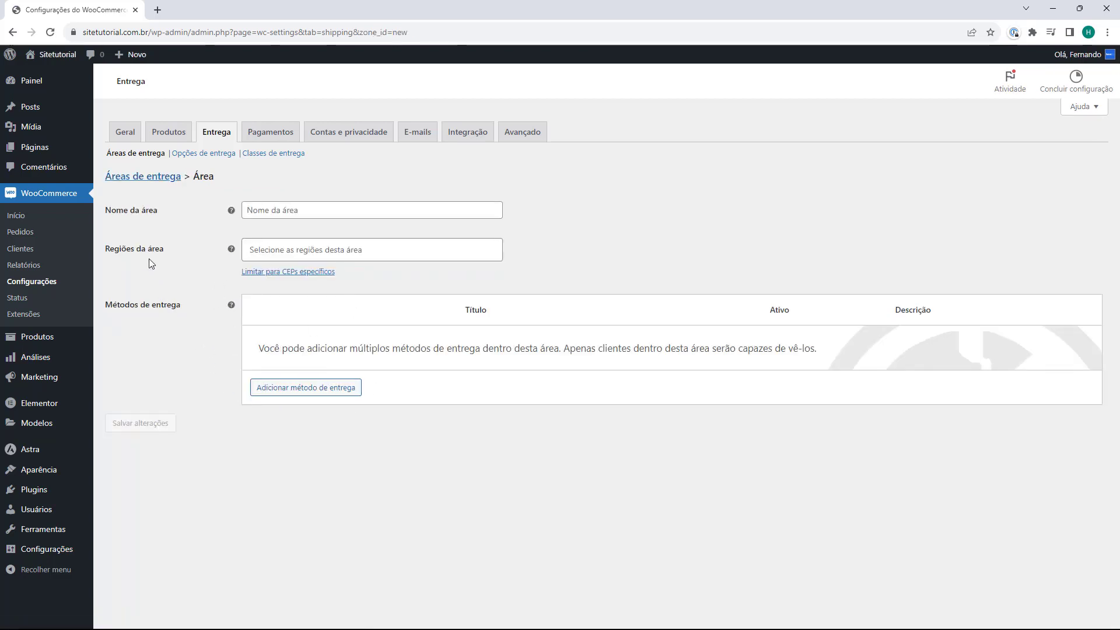
click(272, 216)
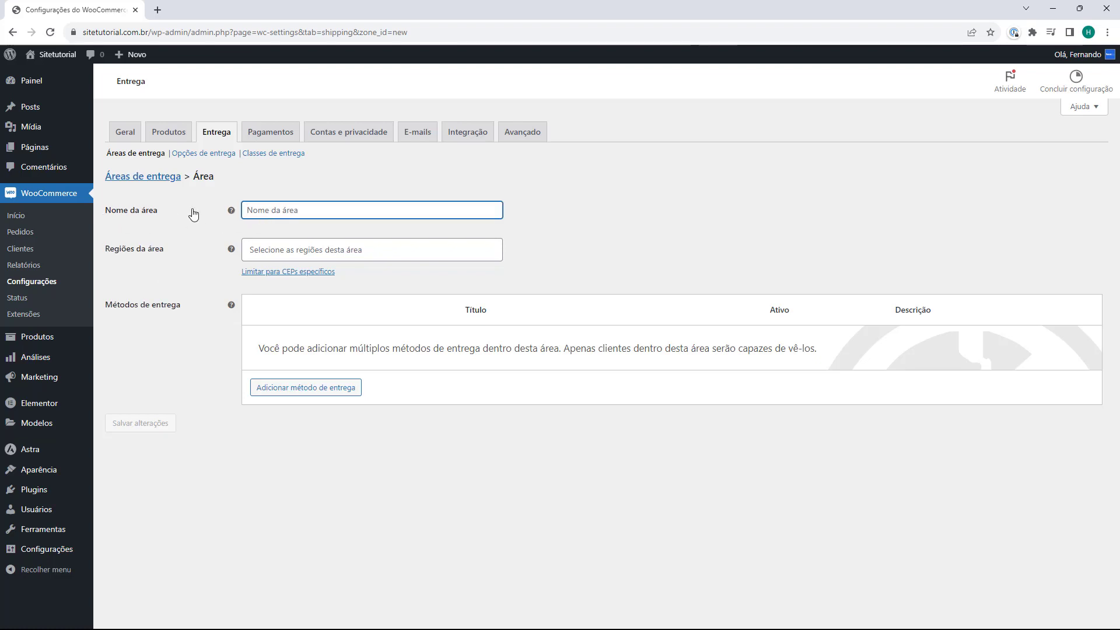
text(Entrega)
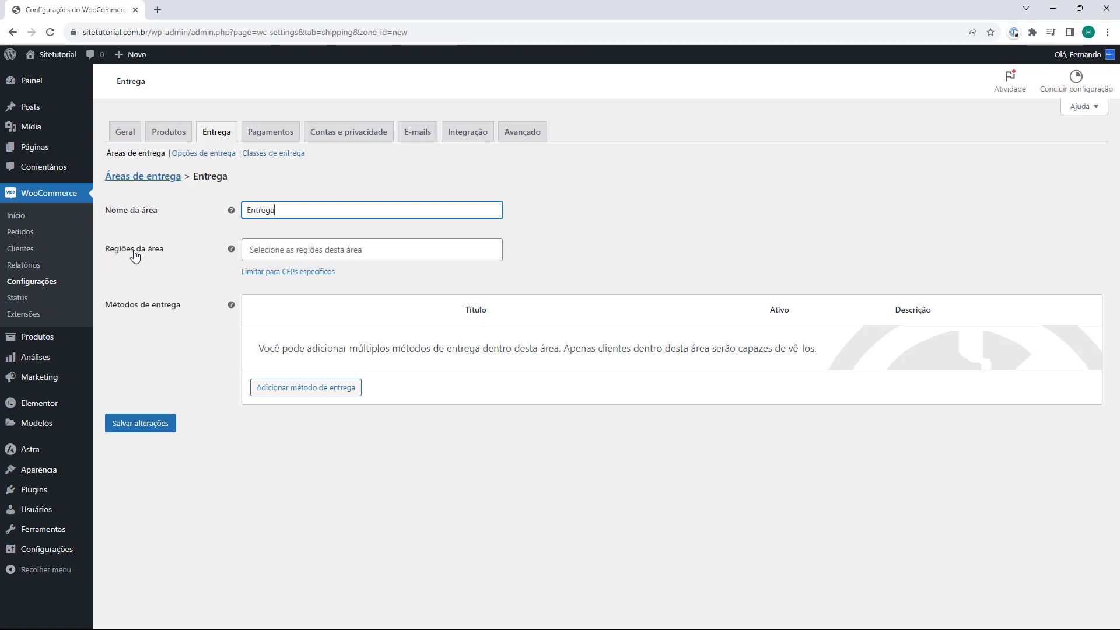
Set the region of the Entrega delivery area to the whole country of Brasil.
click(263, 255)
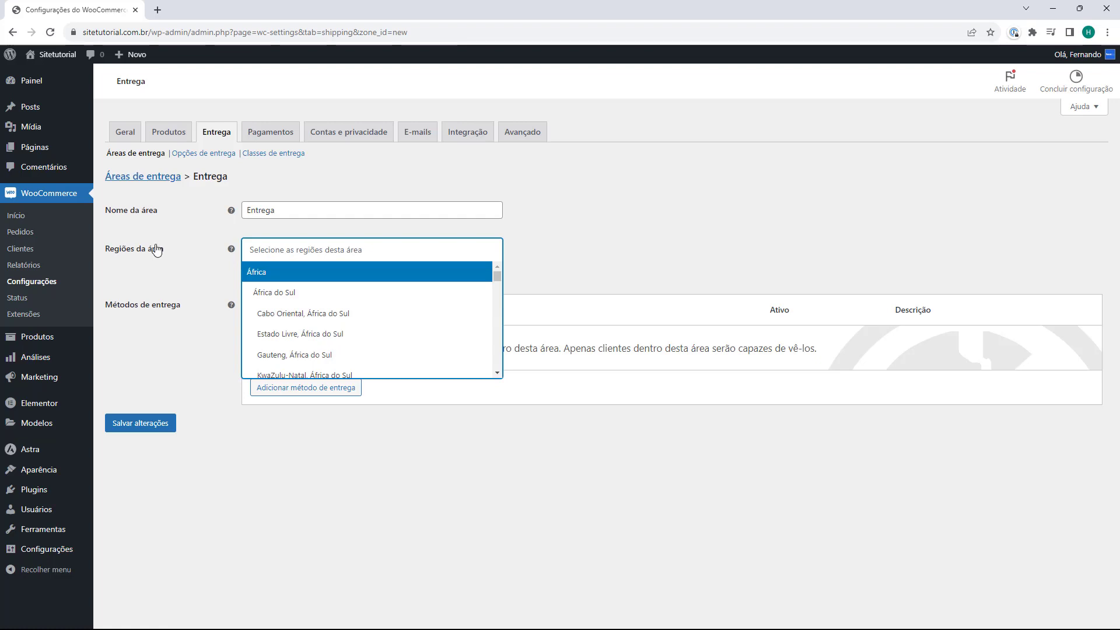
text(brasil)
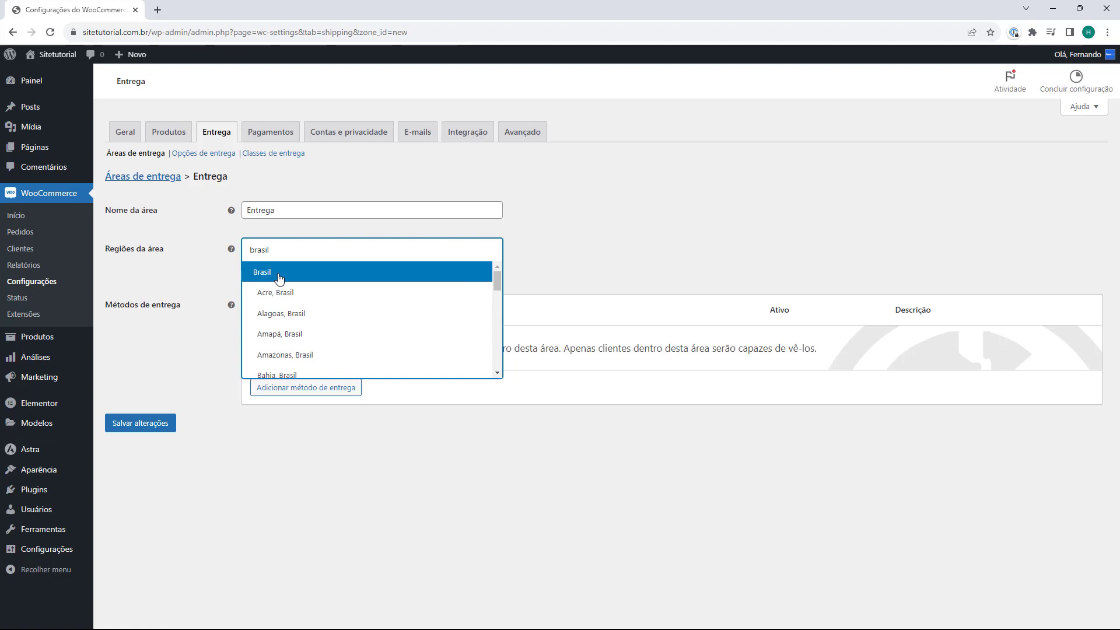
scroll(279, 278, down, 4)
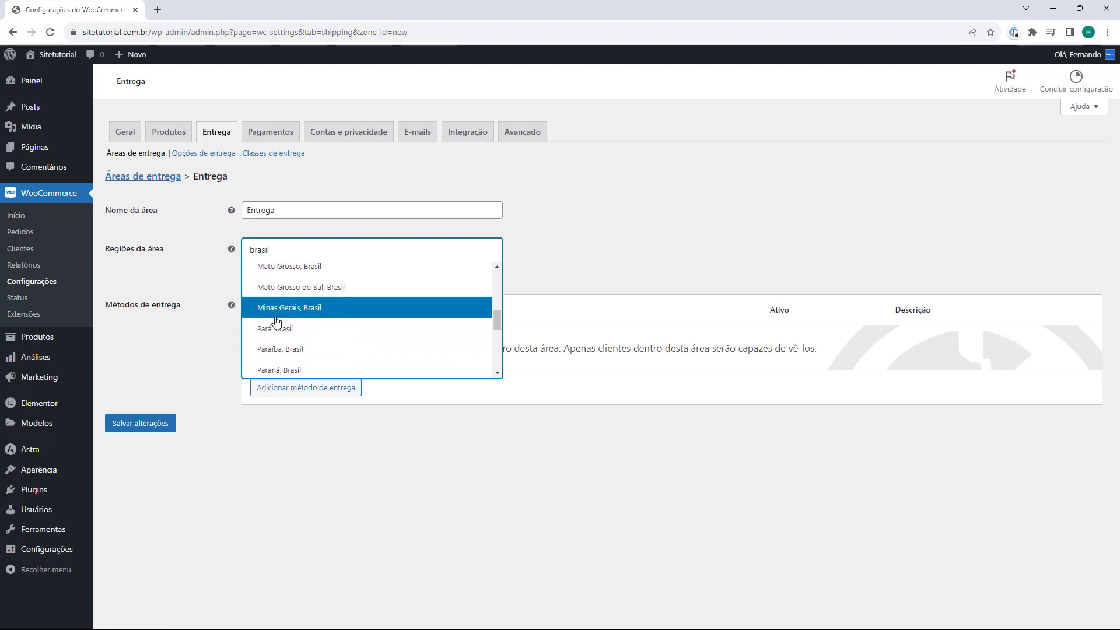
scroll(303, 312, down, 3)
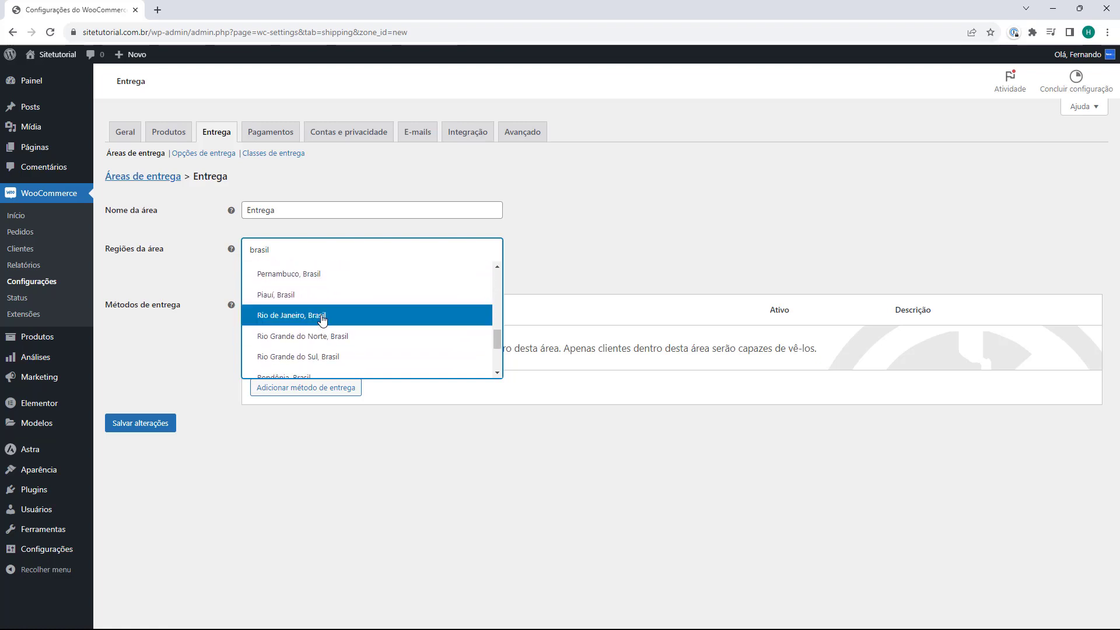
scroll(301, 317, down, 3)
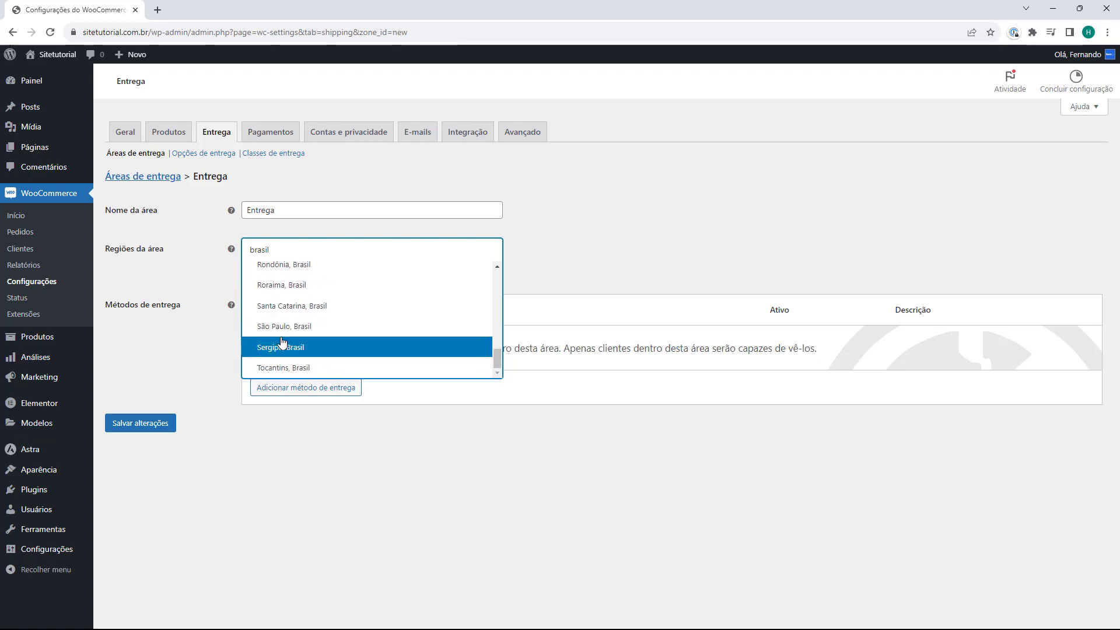
scroll(293, 360, up, 1)
scroll(293, 359, up, 8)
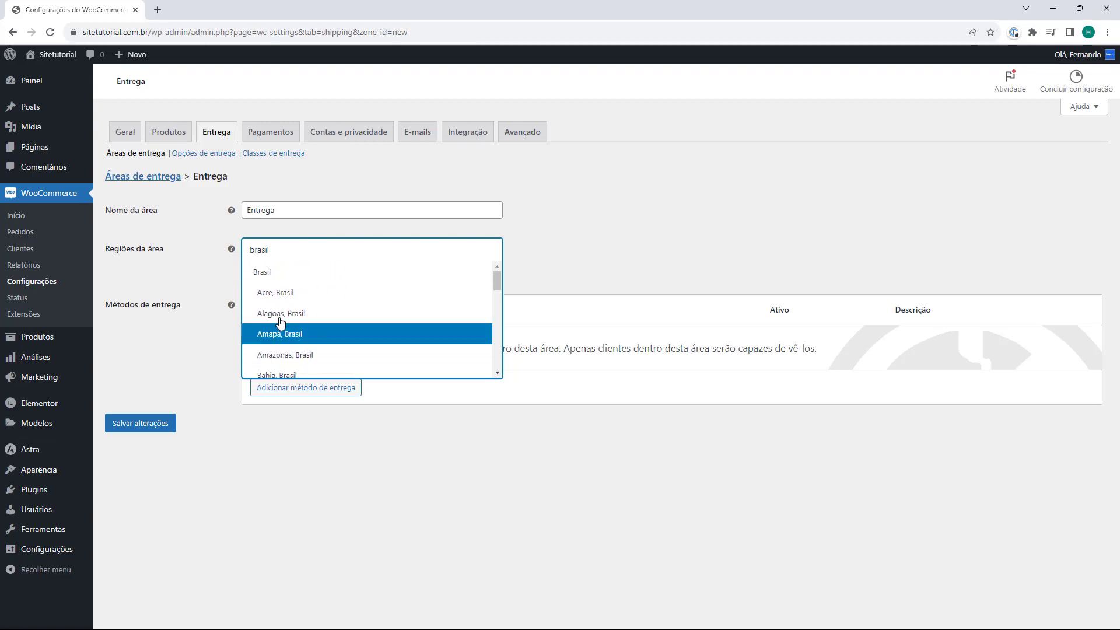
click(254, 274)
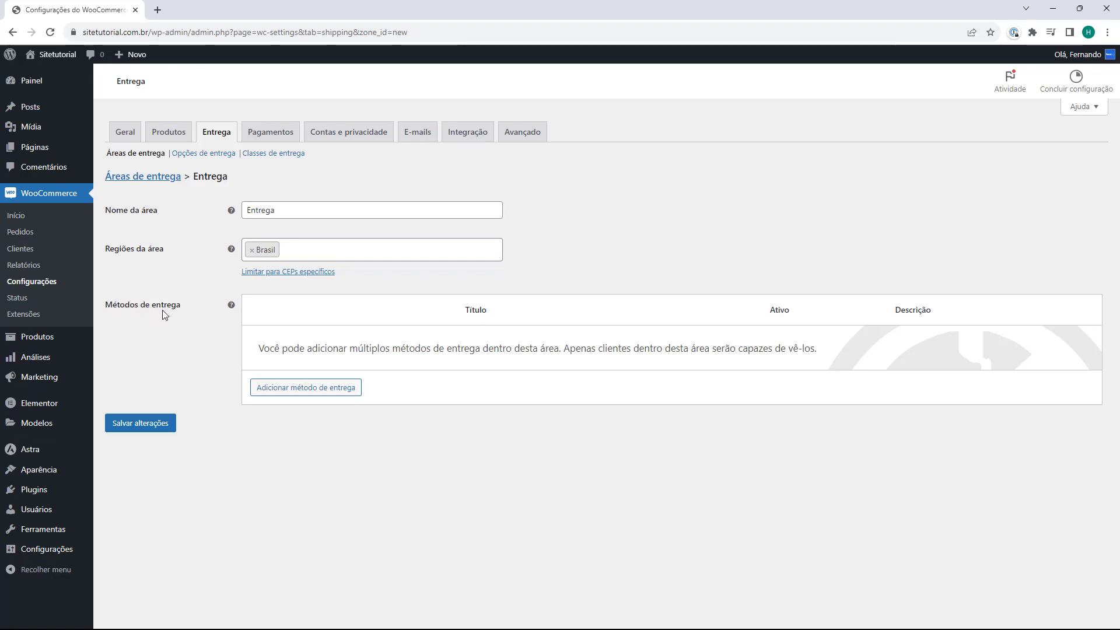
Add Frenet as the delivery method of the Entrega area and save the changes.
click(303, 389)
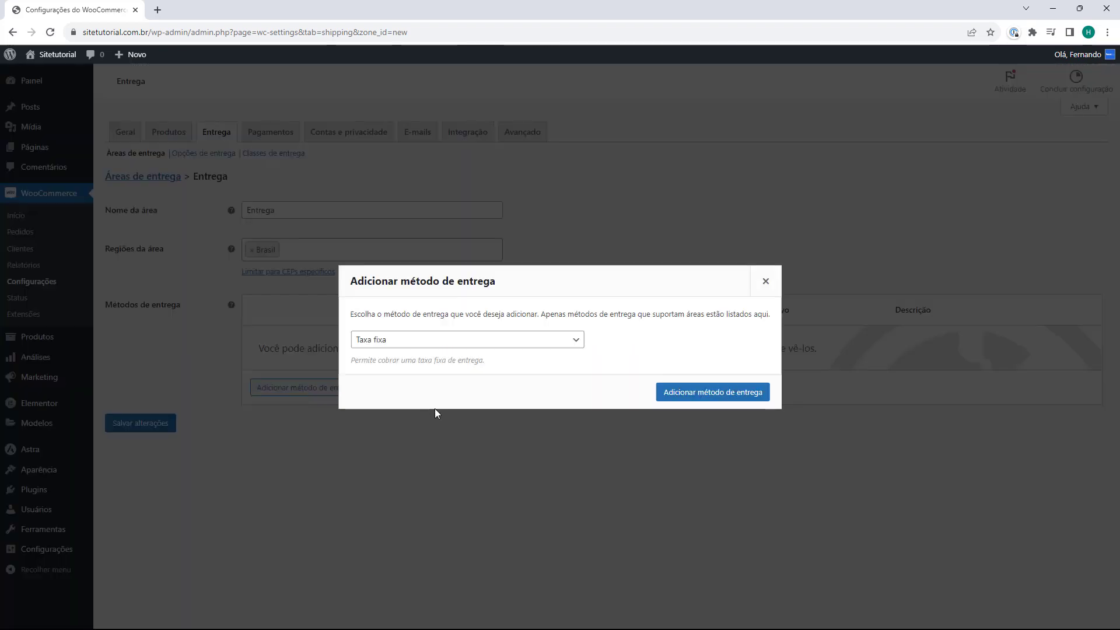
click(389, 344)
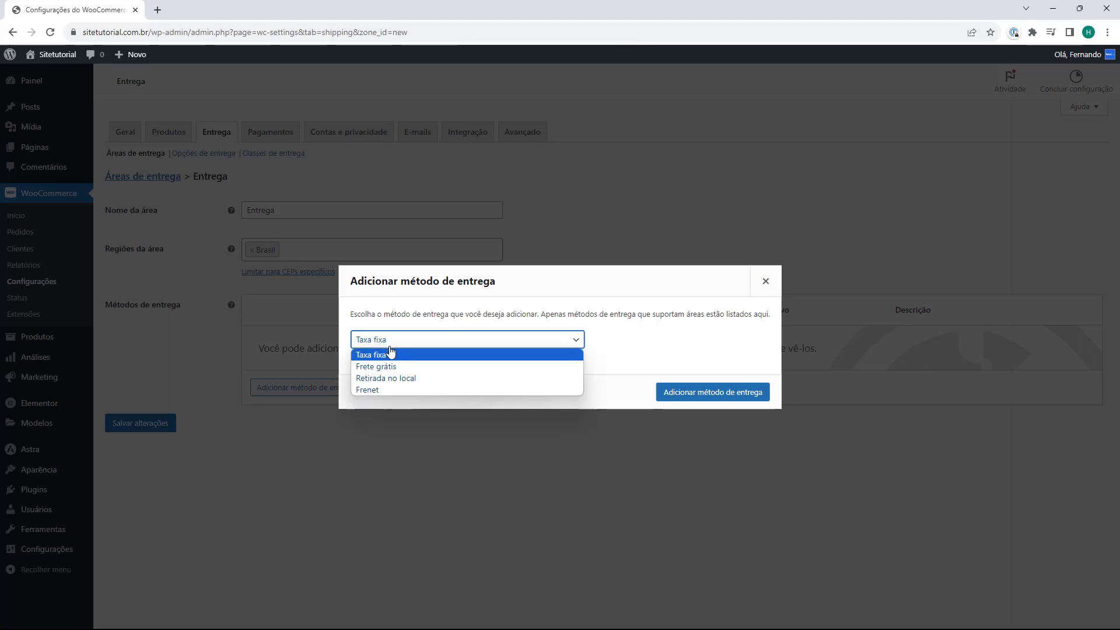
click(372, 393)
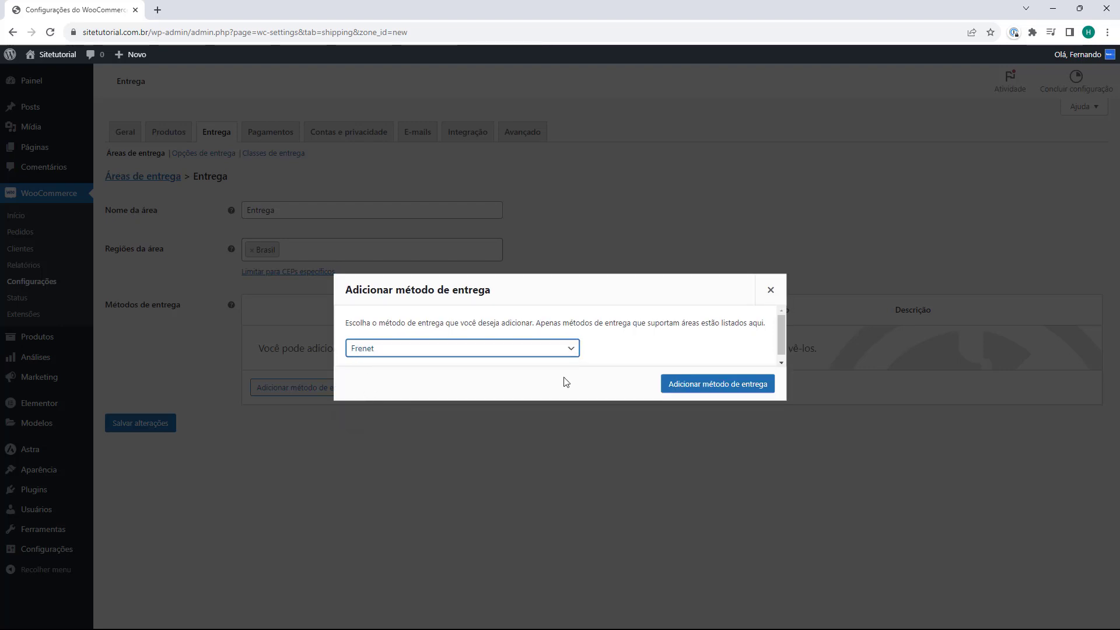
click(705, 385)
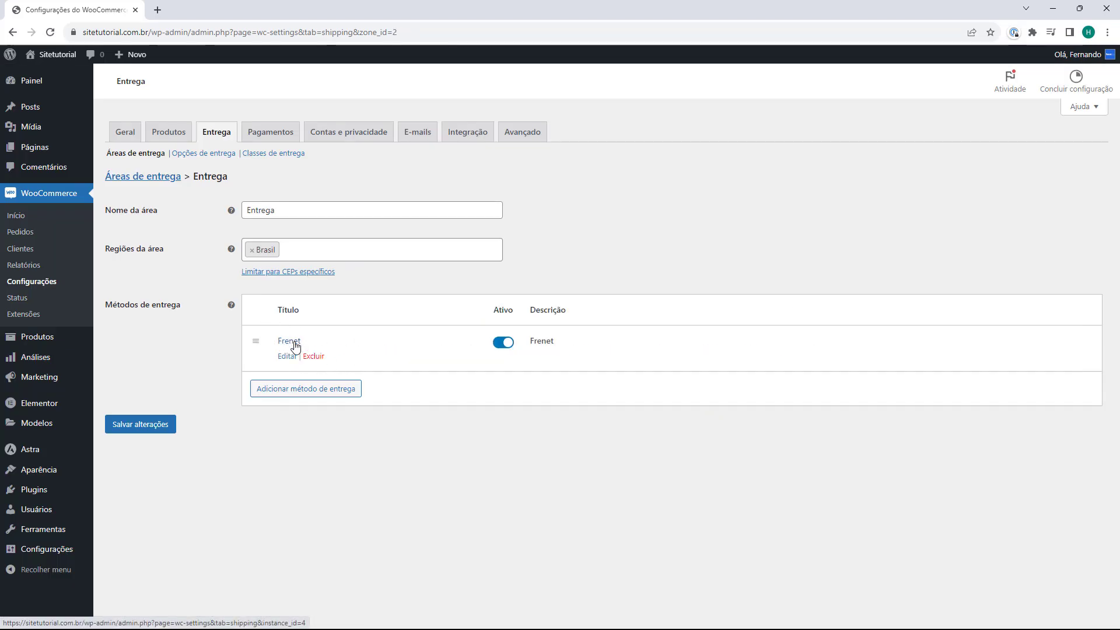
click(137, 430)
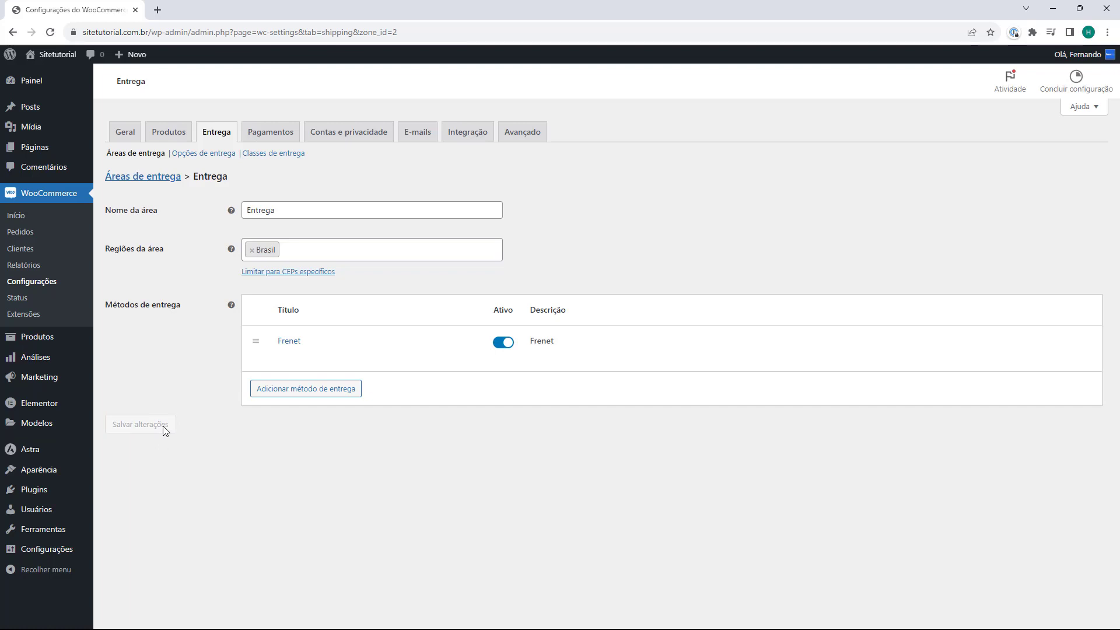
Edit the Frenet delivery method and enter the store's postal code as the origin CEP.
mouse_move(260, 353)
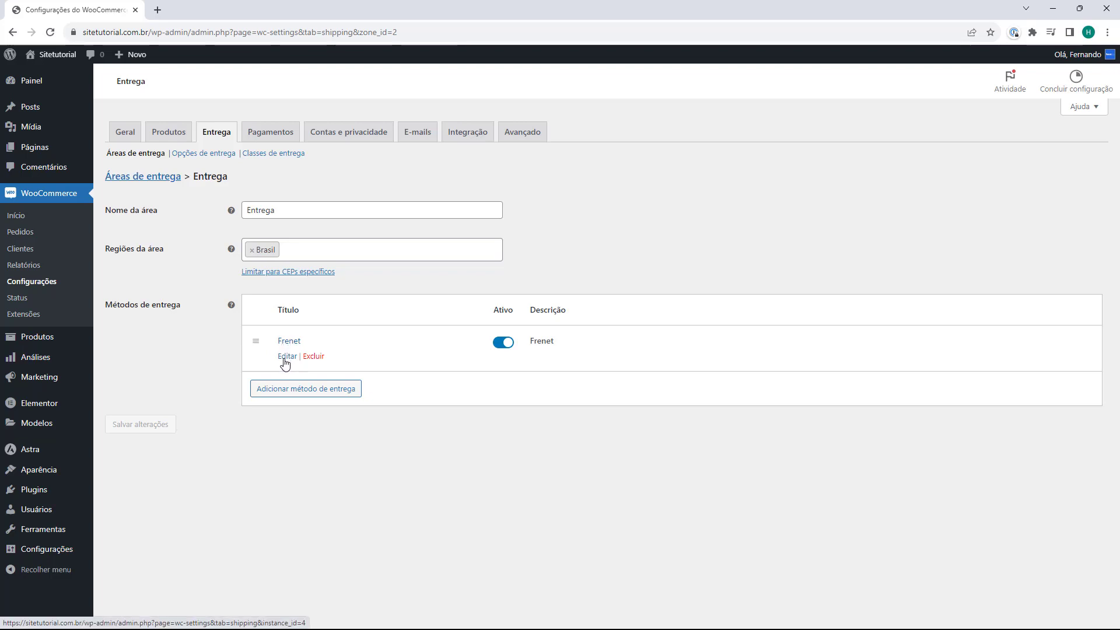
click(286, 357)
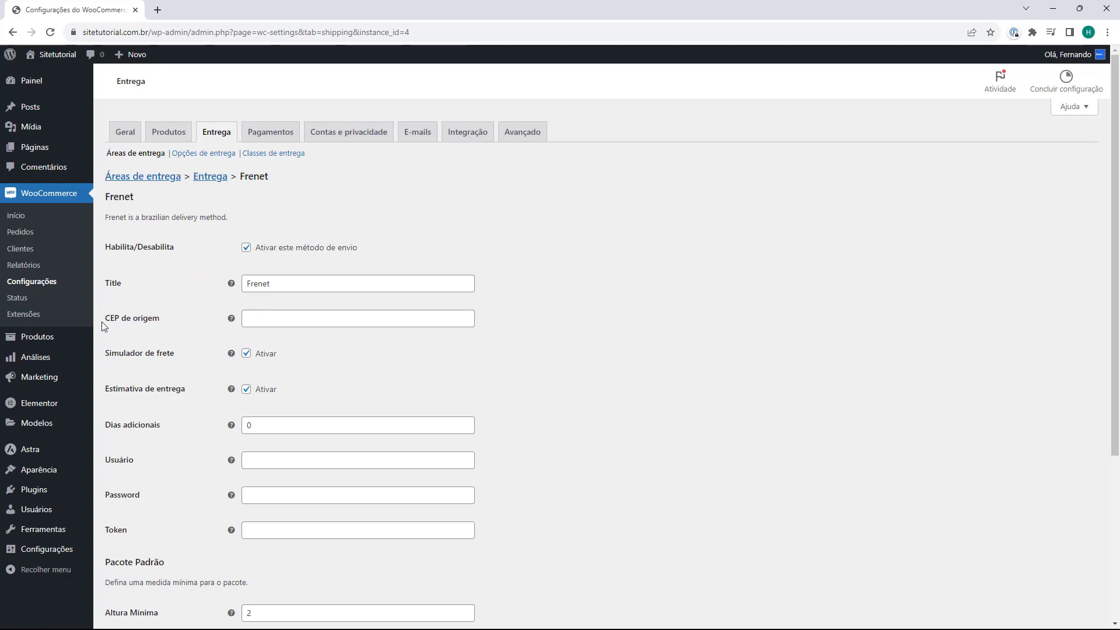
click(294, 320)
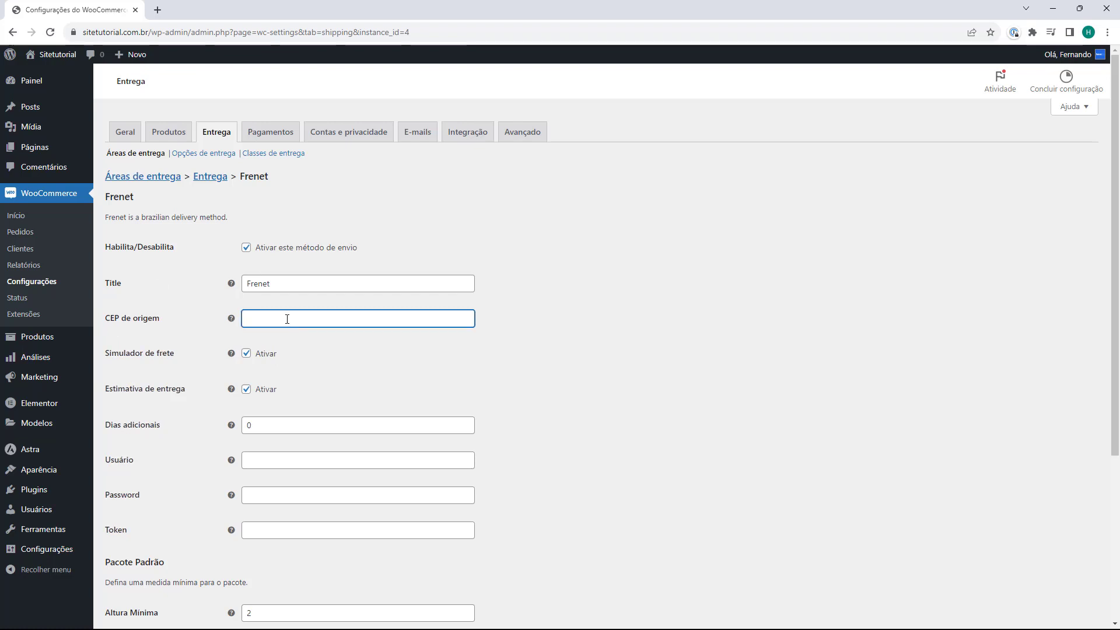
text(88085-120)
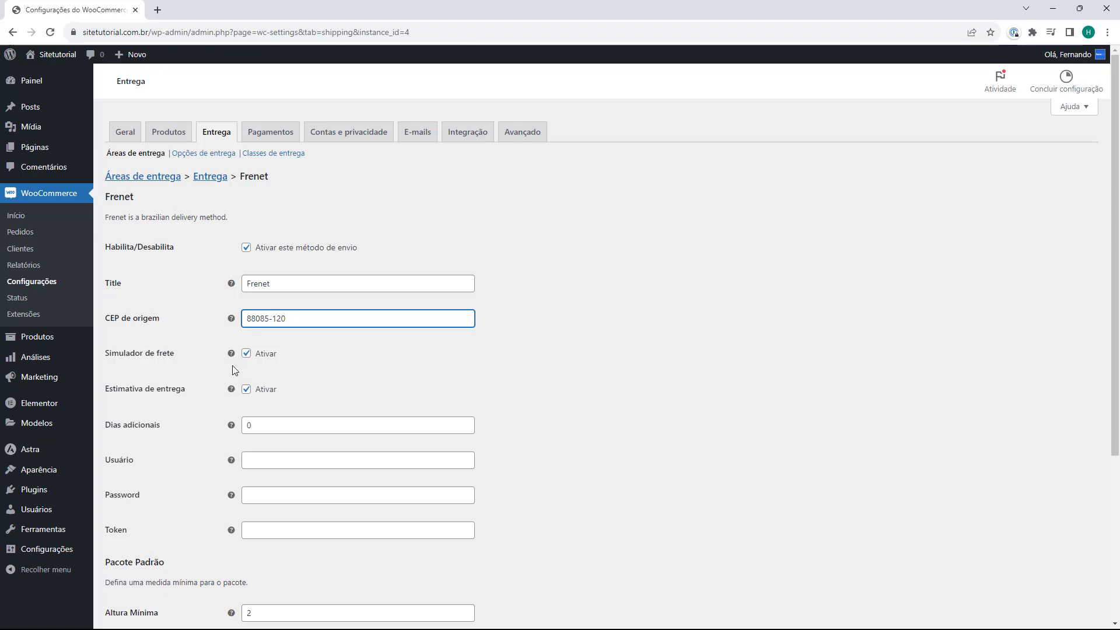
scroll(210, 288, down, 2)
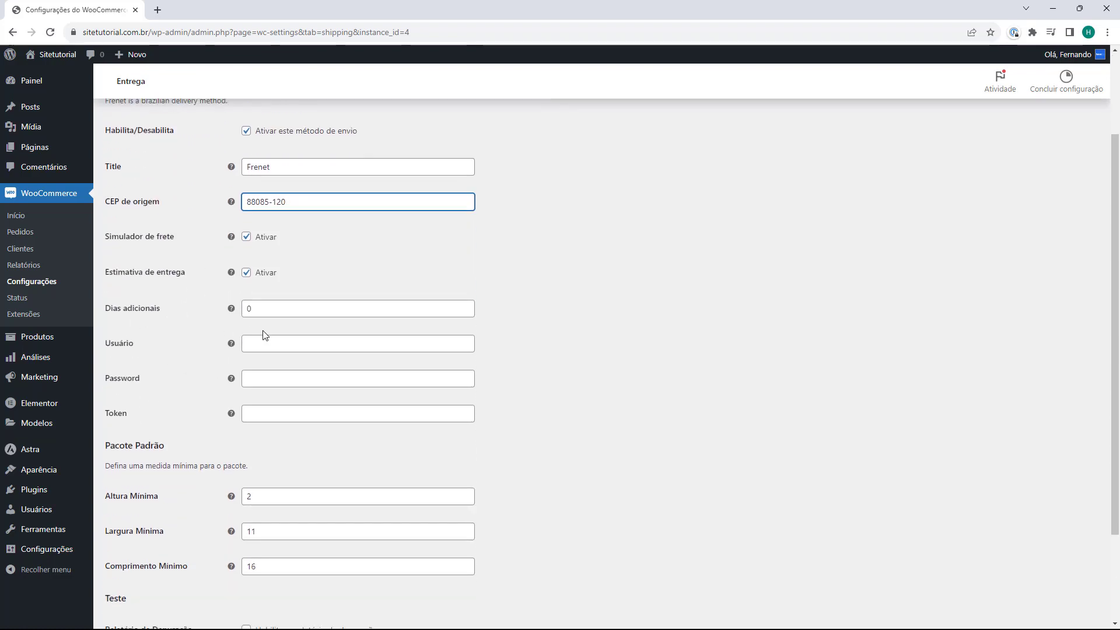
scroll(213, 308, down, 1)
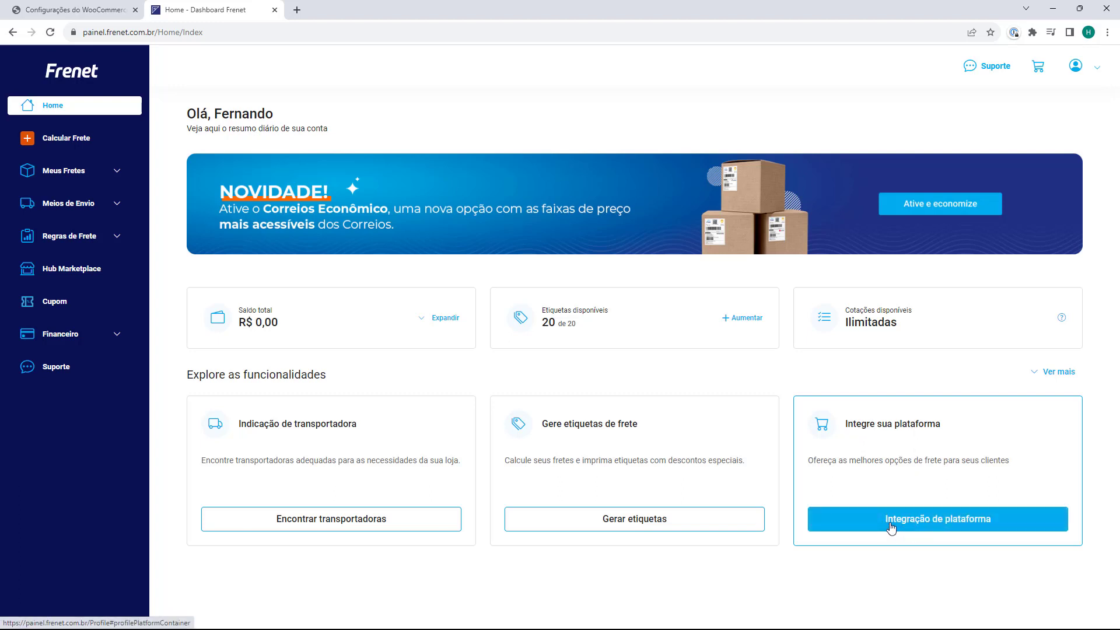
In the Frenet dashboard's platform integration, set the virtual store address to sitetutorial.com.br and choose WooCommerce as the sales platform.
click(936, 522)
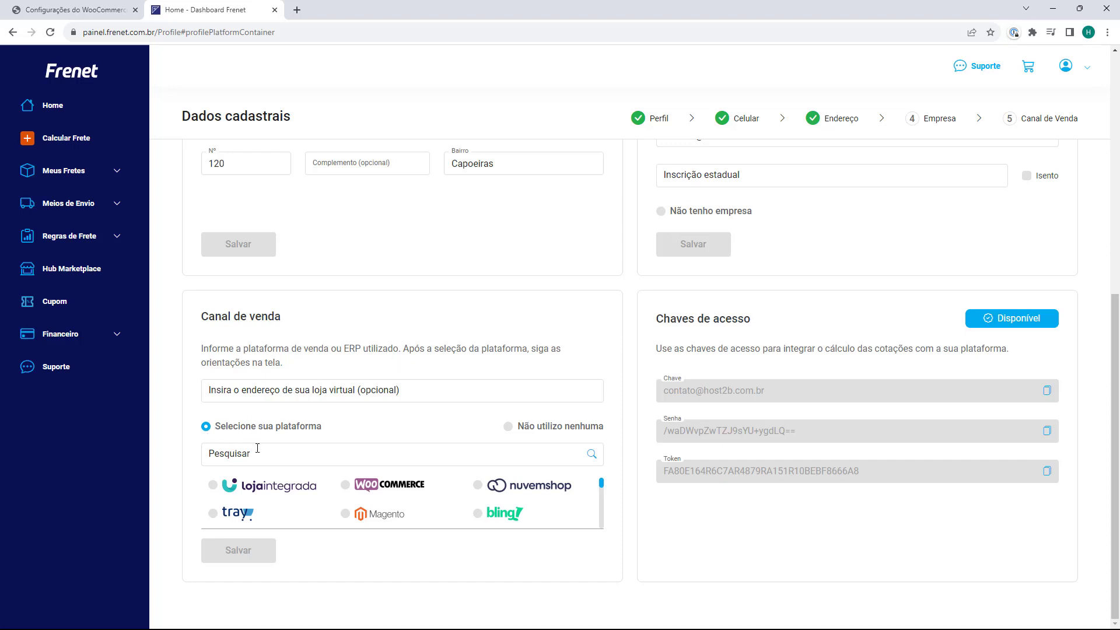
click(222, 391)
text(minhaloja.com.br)
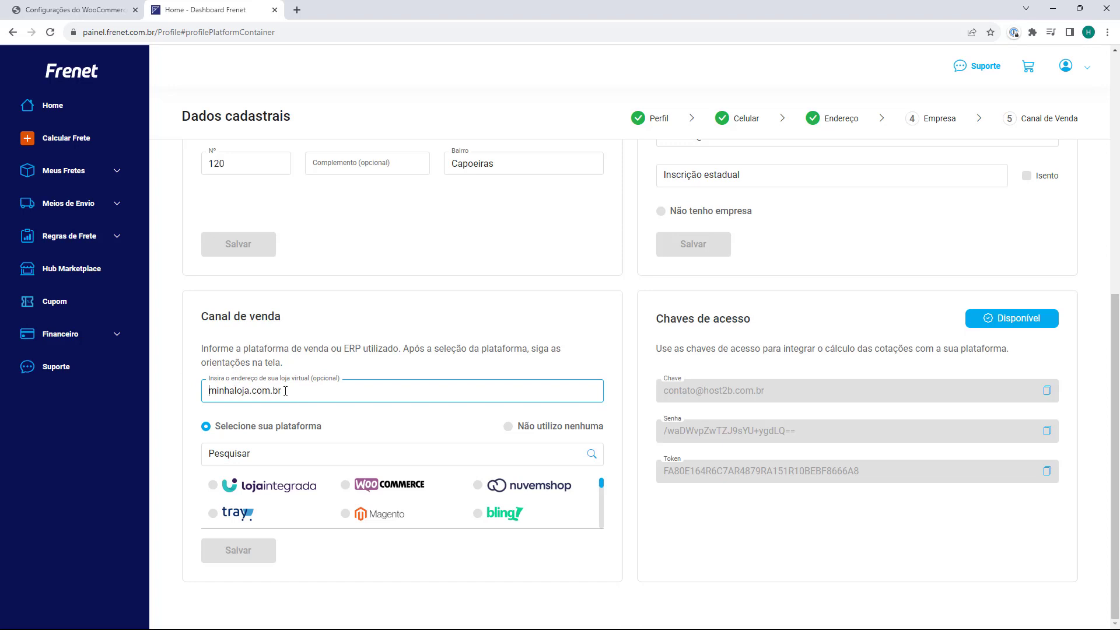
text(sitetutorial.com.br)
click(345, 407)
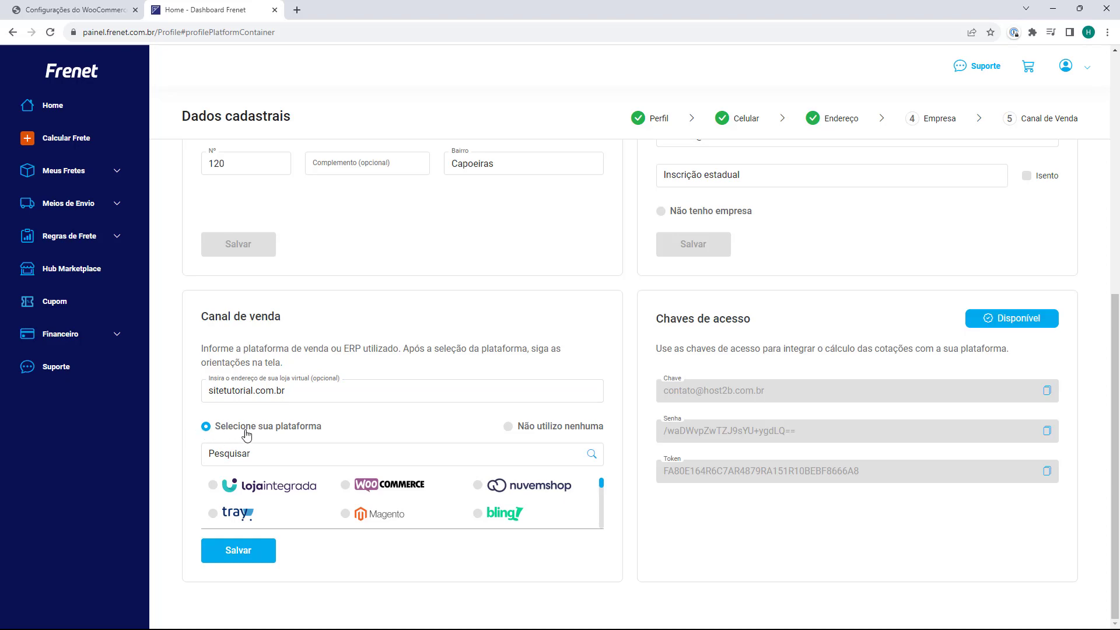
click(346, 490)
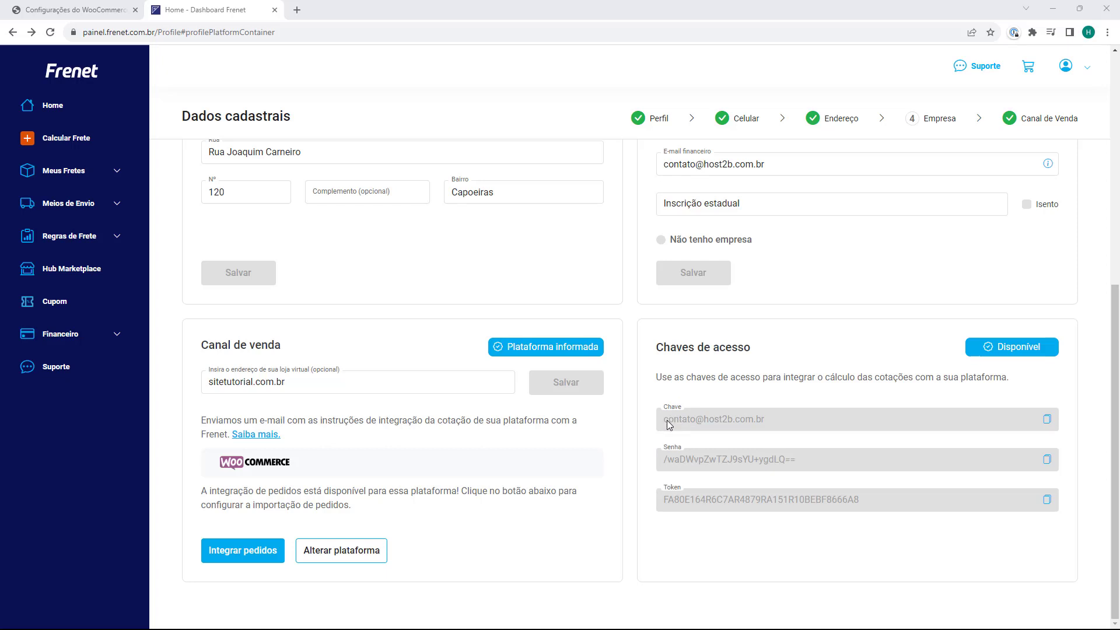
Copy the Chave value from the Frenet access keys and enter it as the Usuário of the WooCommerce Frenet delivery method.
click(1047, 430)
key(ctrl+c)
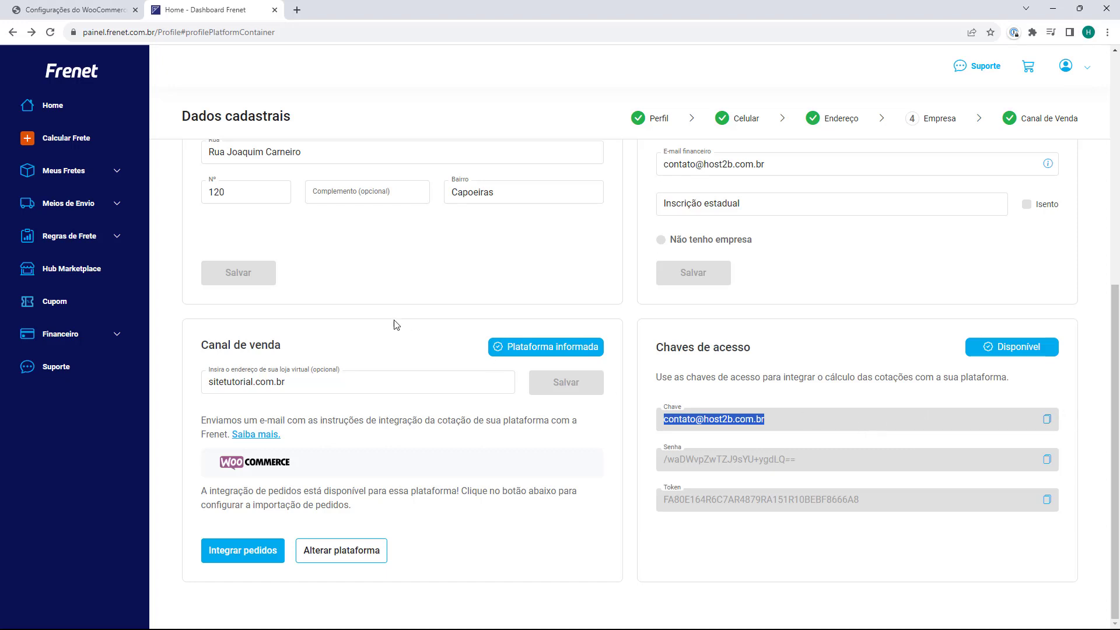
click(85, 10)
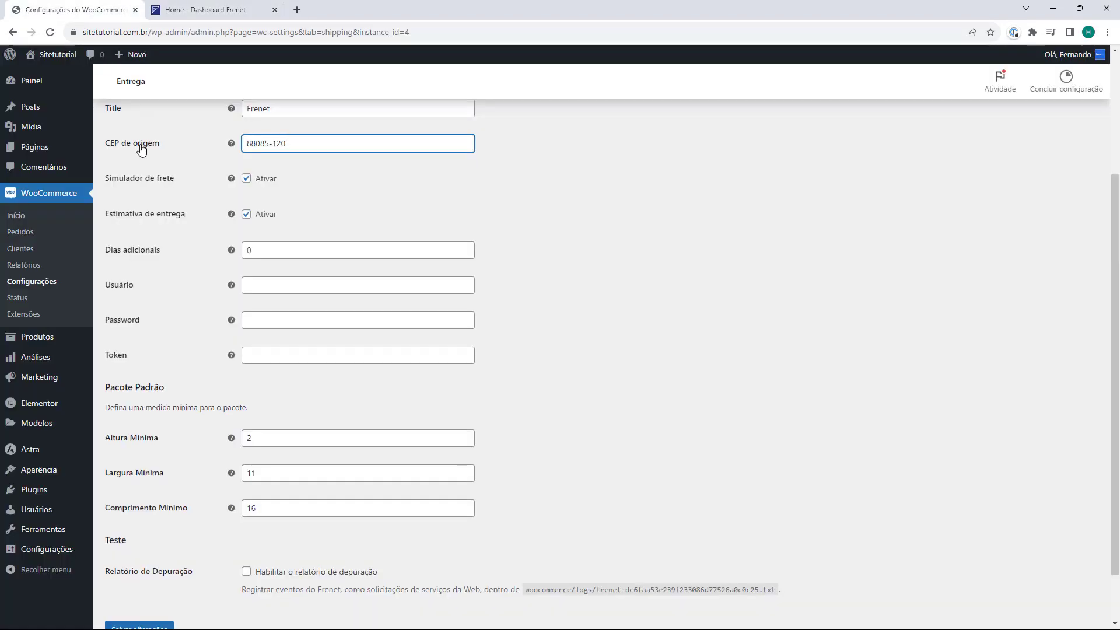
click(106, 288)
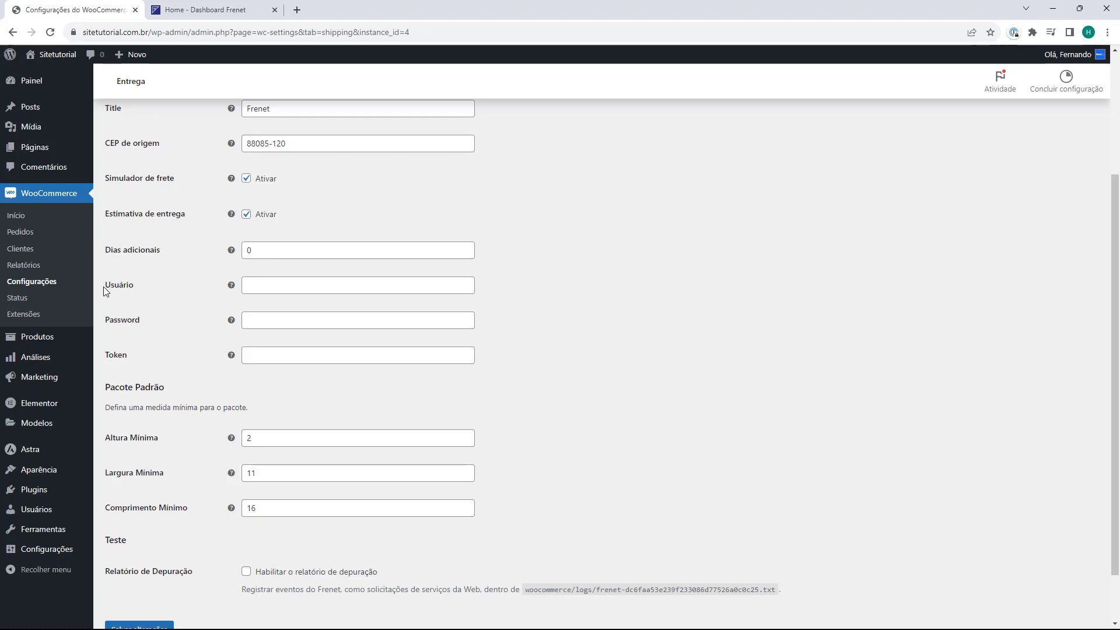
click(275, 290)
key(ctrl+v)
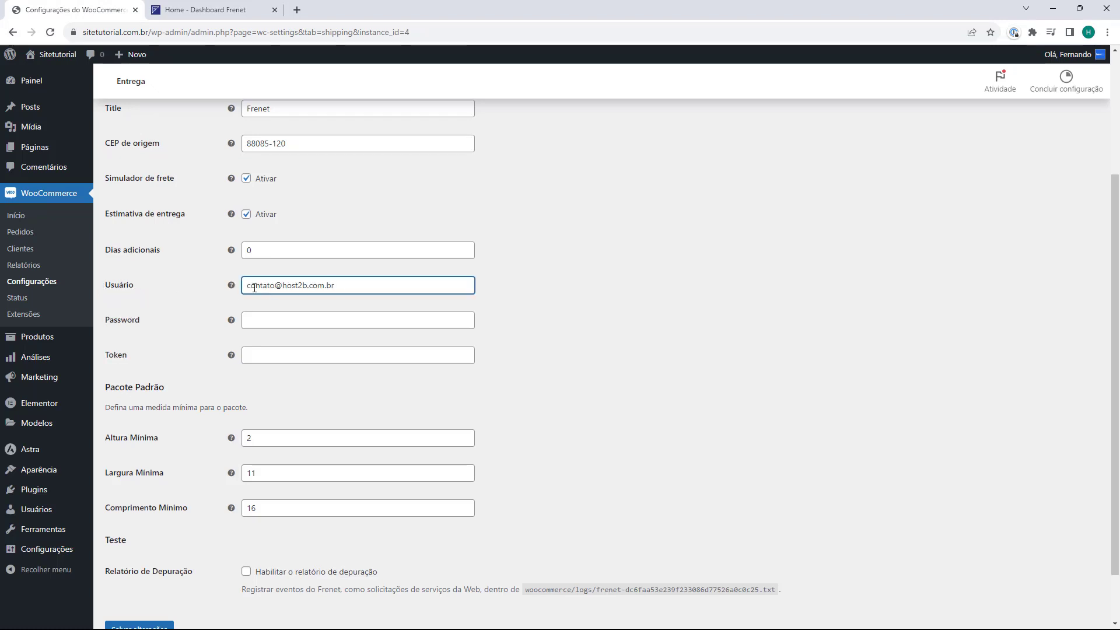
Copy the Senha from the Frenet access keys and enter it as the Password of the WooCommerce Frenet delivery method.
click(219, 10)
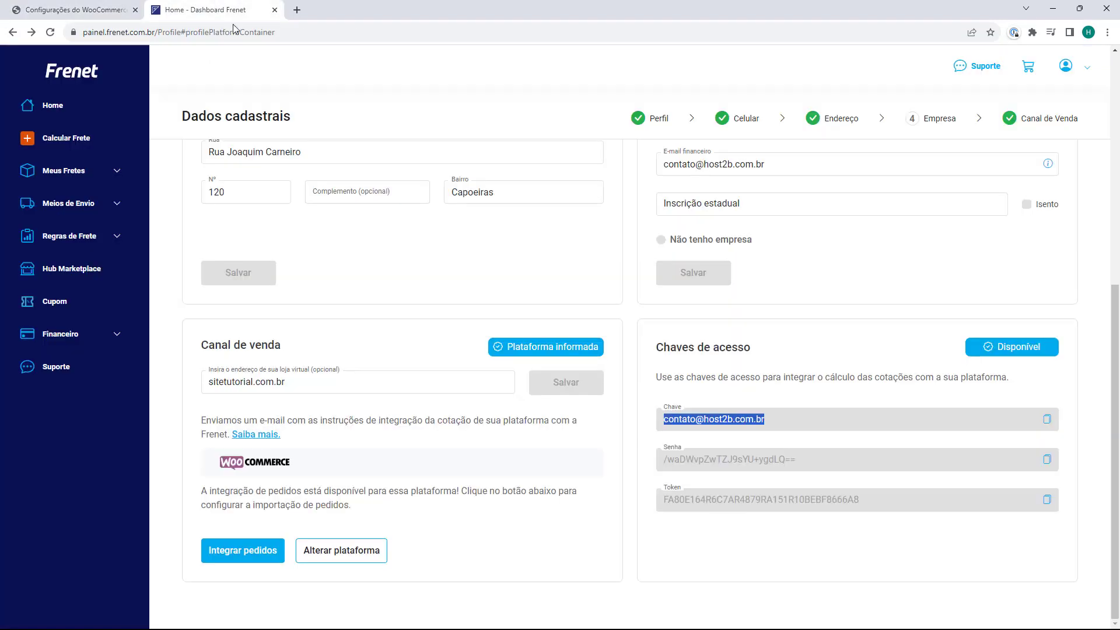
click(654, 453)
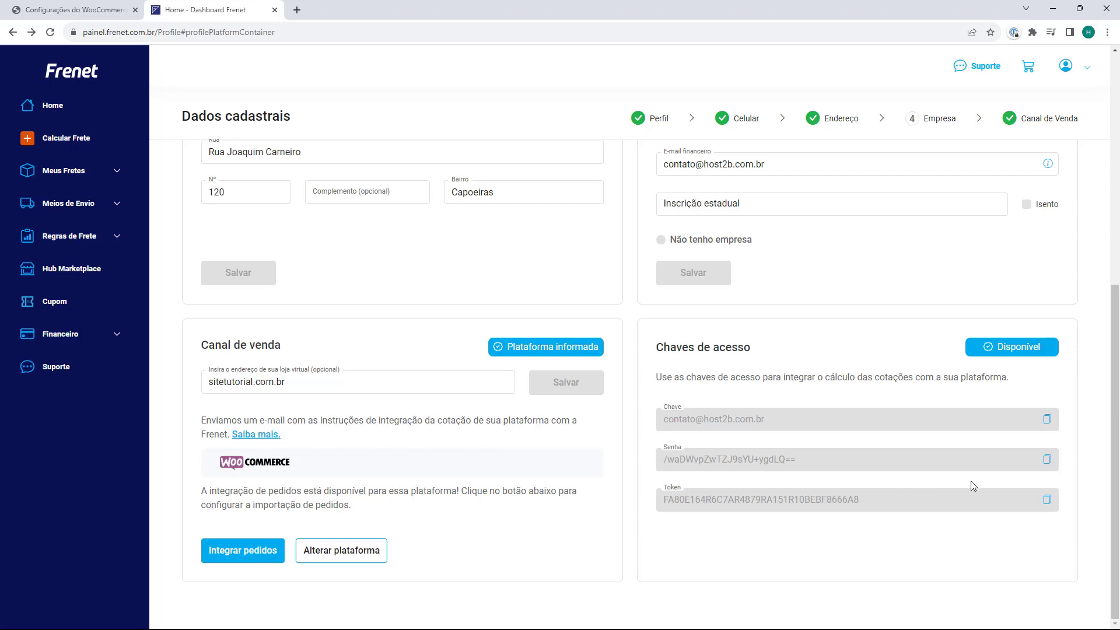
click(1046, 464)
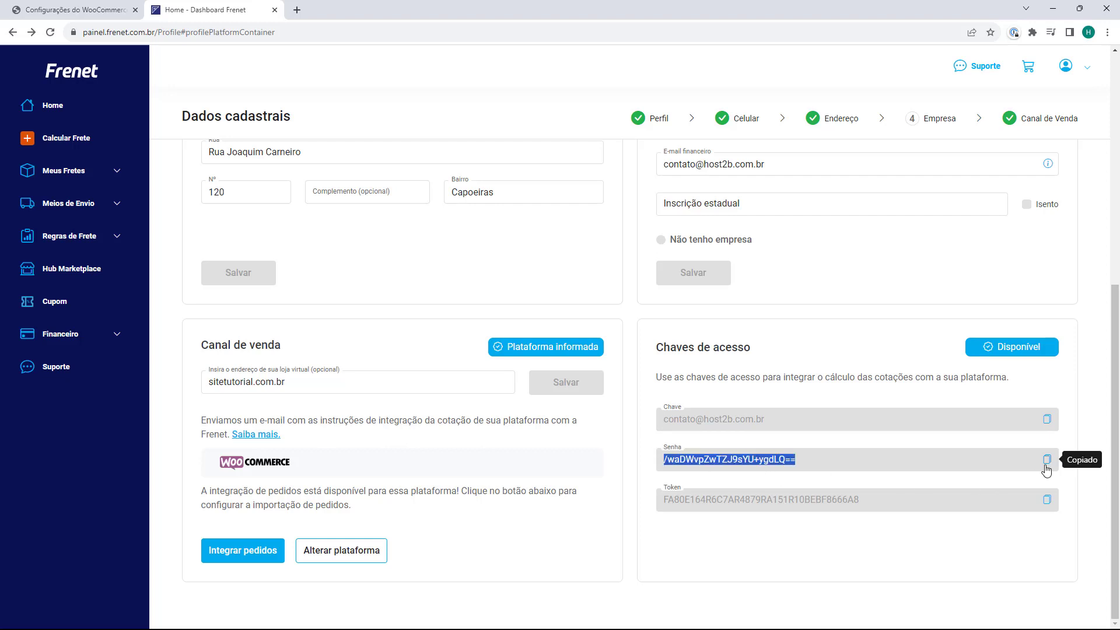
click(118, 7)
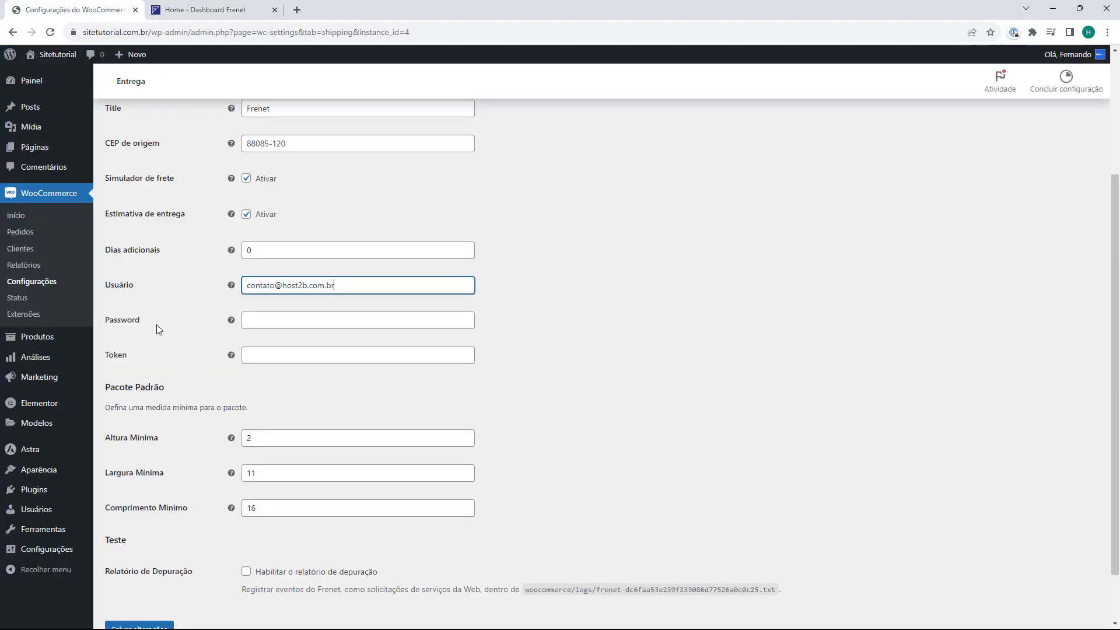
click(285, 320)
key(ctrl+v)
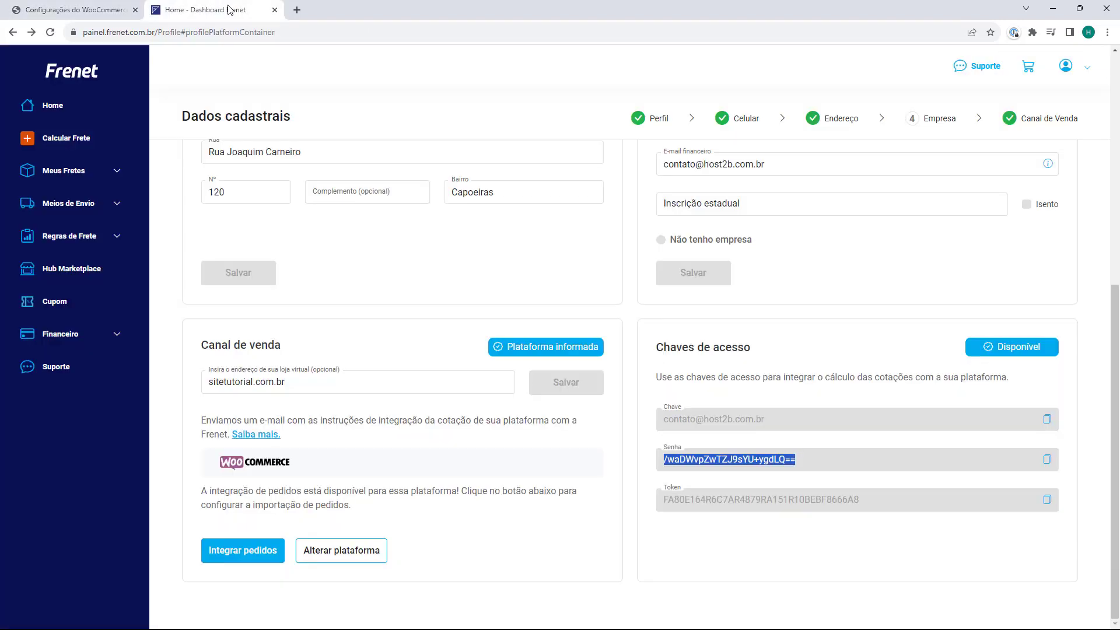
Copy the Token from the Frenet access keys and enter it as the Token of the WooCommerce Frenet delivery method.
click(233, 8)
click(1047, 499)
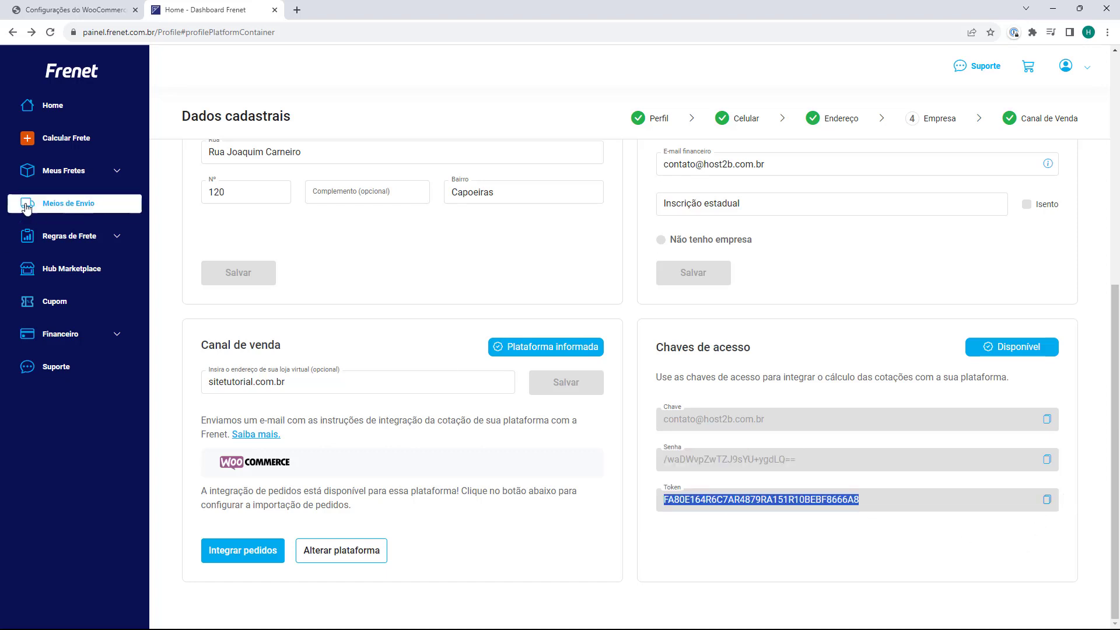
click(50, 14)
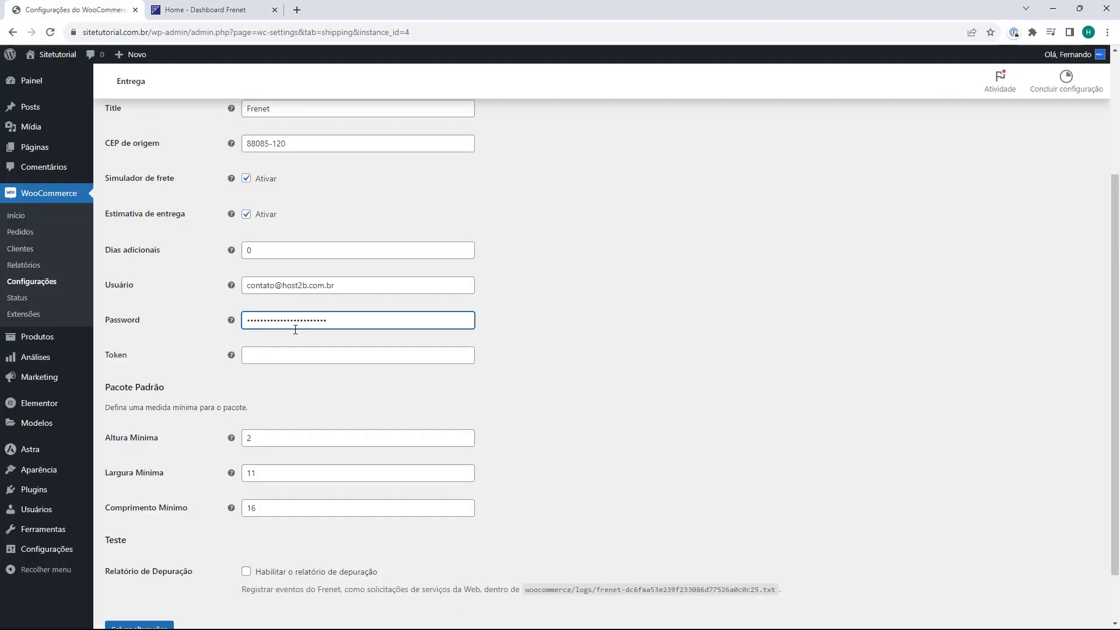
click(141, 356)
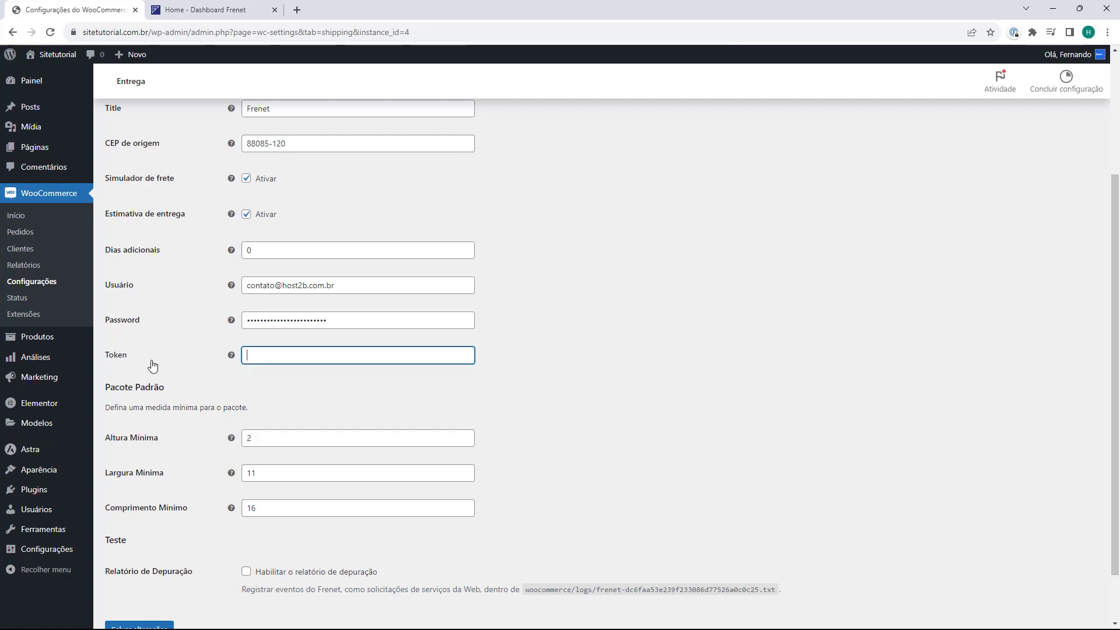
click(268, 369)
click(269, 357)
key(ctrl+v)
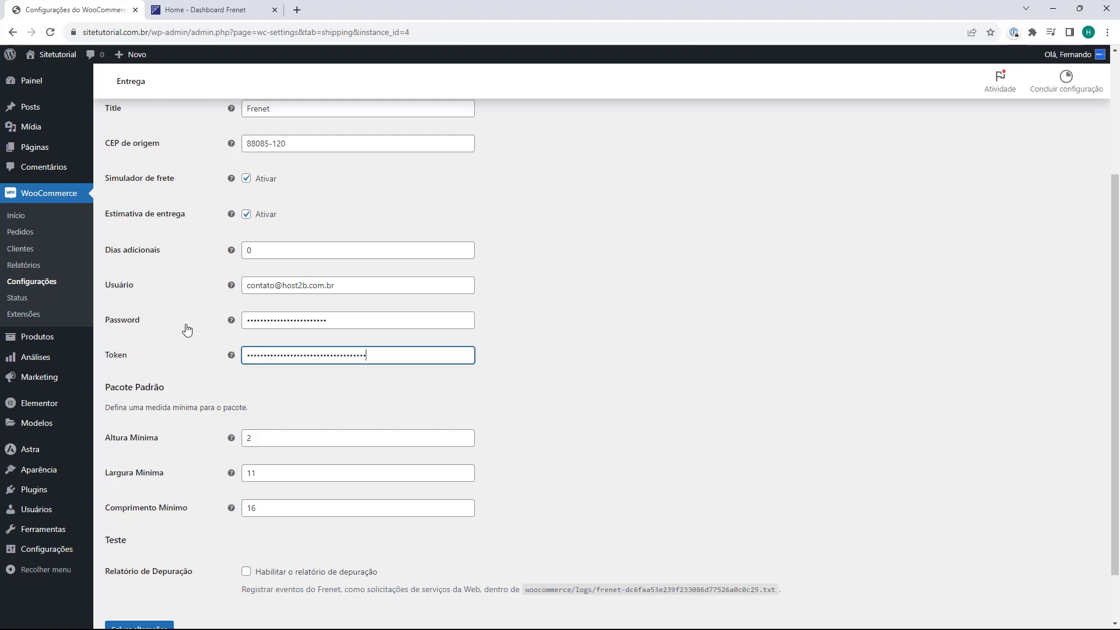
Save the changes to the Frenet delivery method, keeping the default minimum package dimensions.
scroll(175, 318, down, 1)
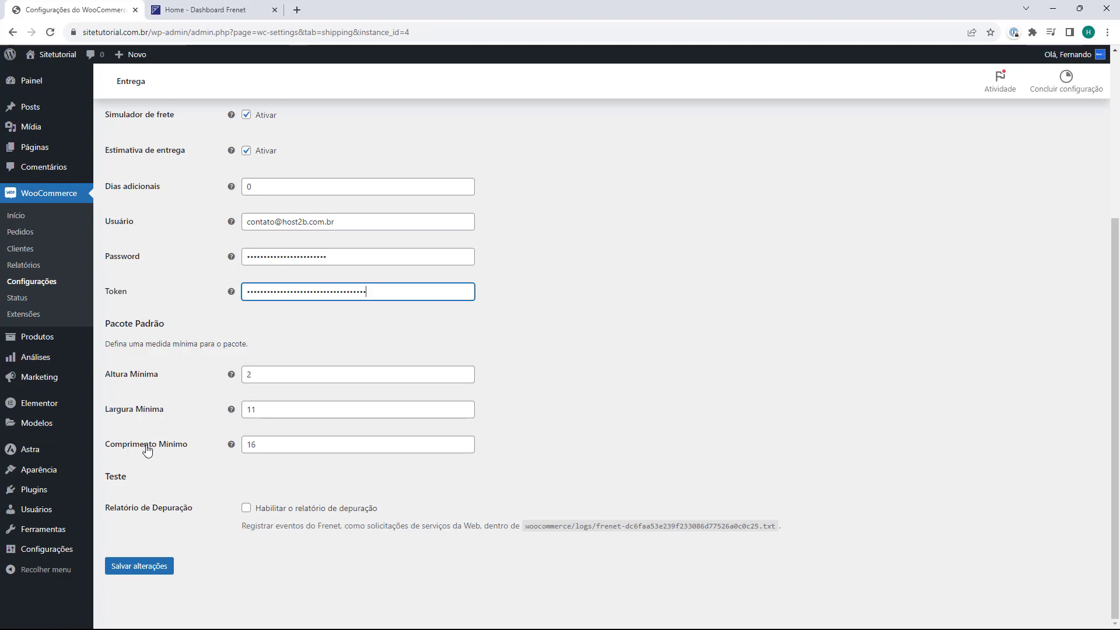
click(156, 461)
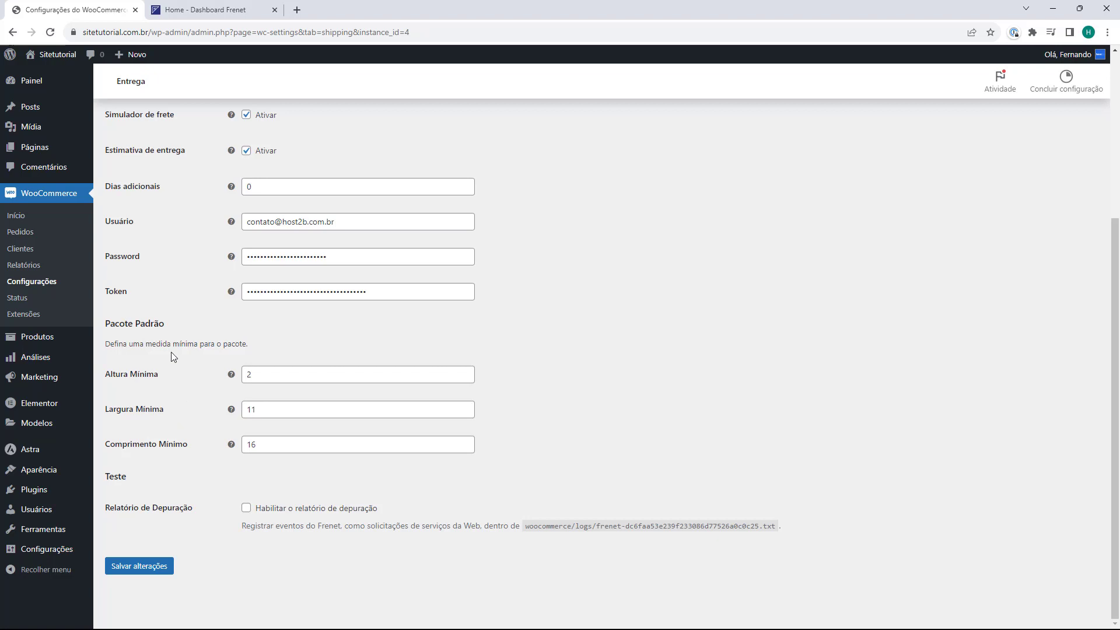
click(139, 566)
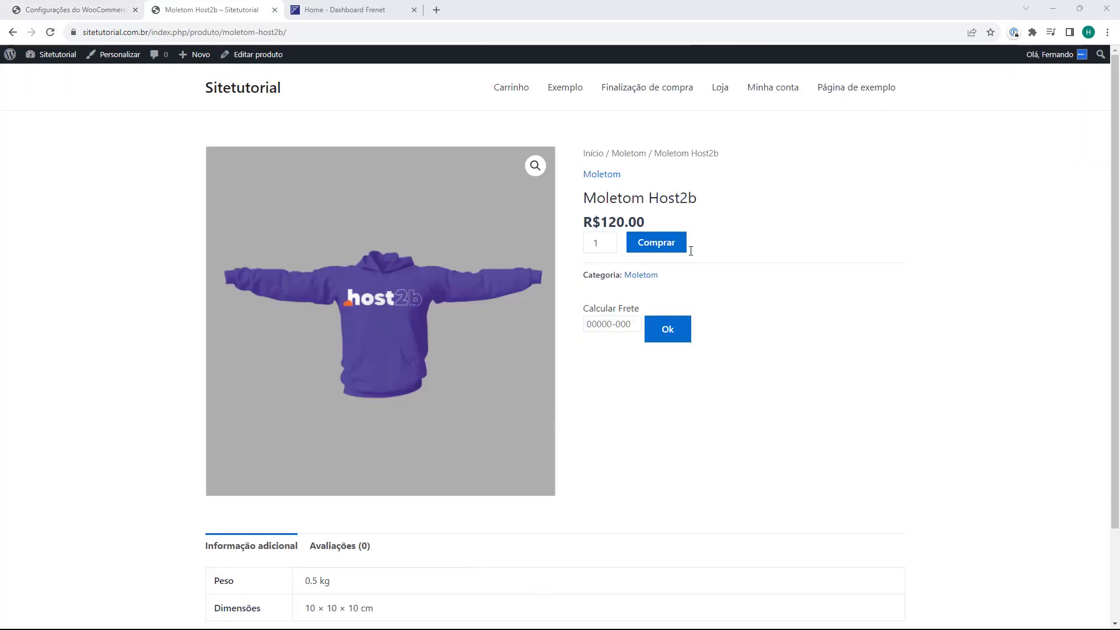
Calculate the freight on the Moletom Host2b product page with a destination postal code and add the product to the cart.
click(594, 318)
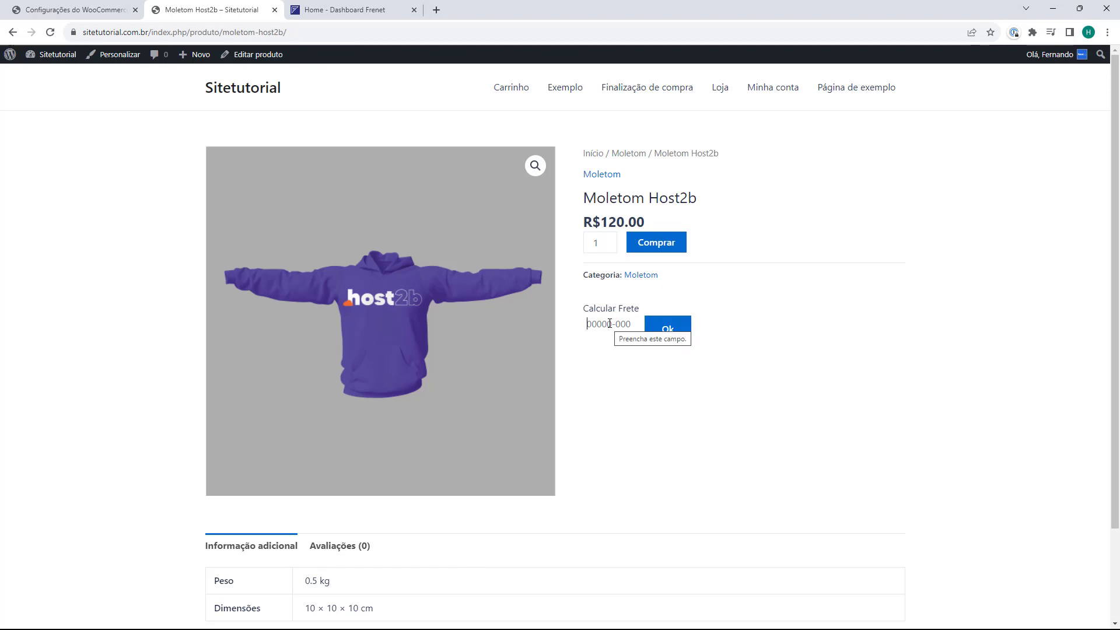
text(88030)
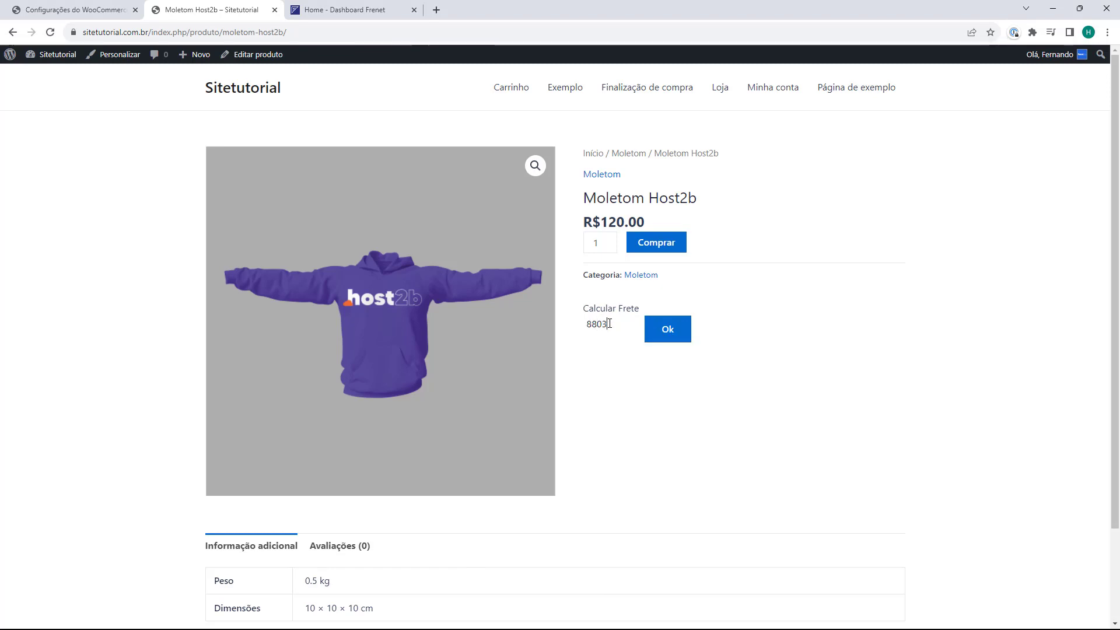
text(002)
key(Return)
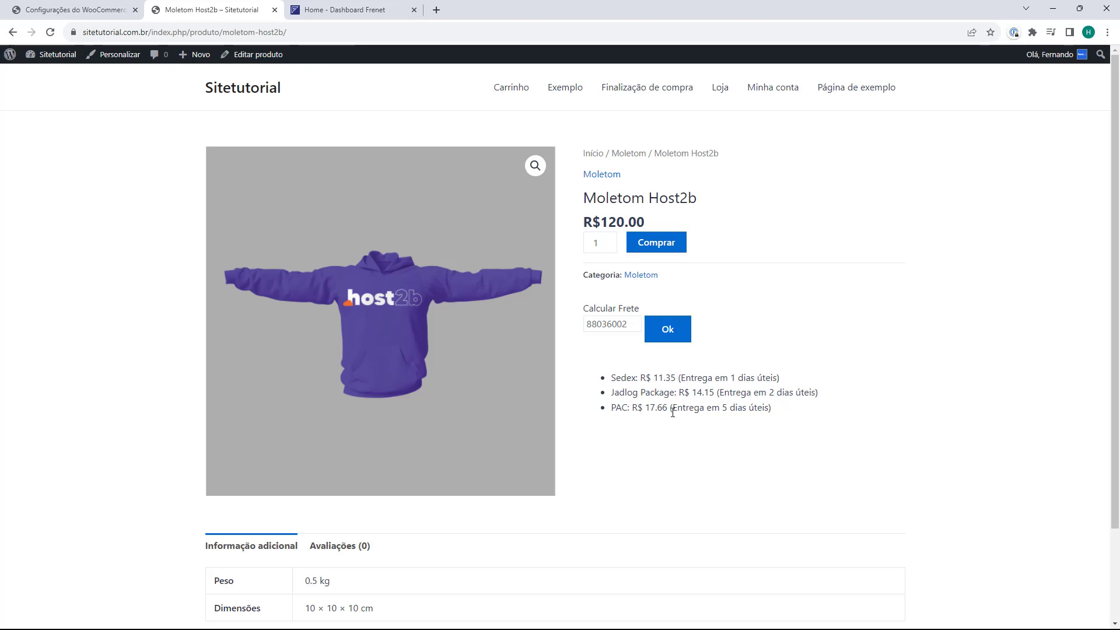
click(641, 246)
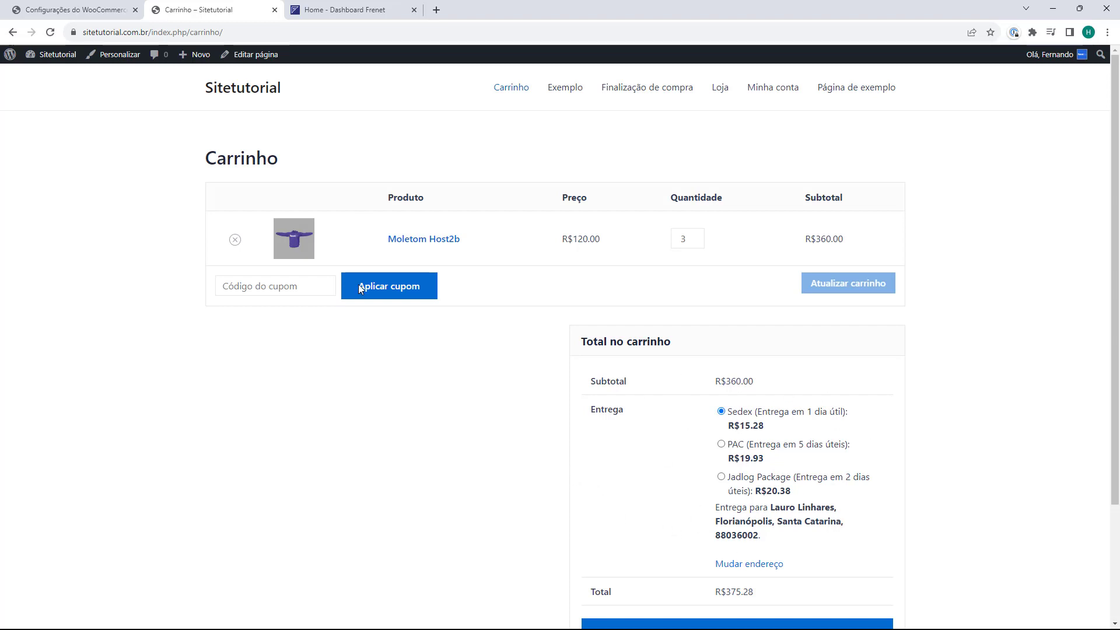
In the Frenet dashboard, open Transportadoras under Meios de Envio and review the carriers available for labels and store quotations.
click(350, 10)
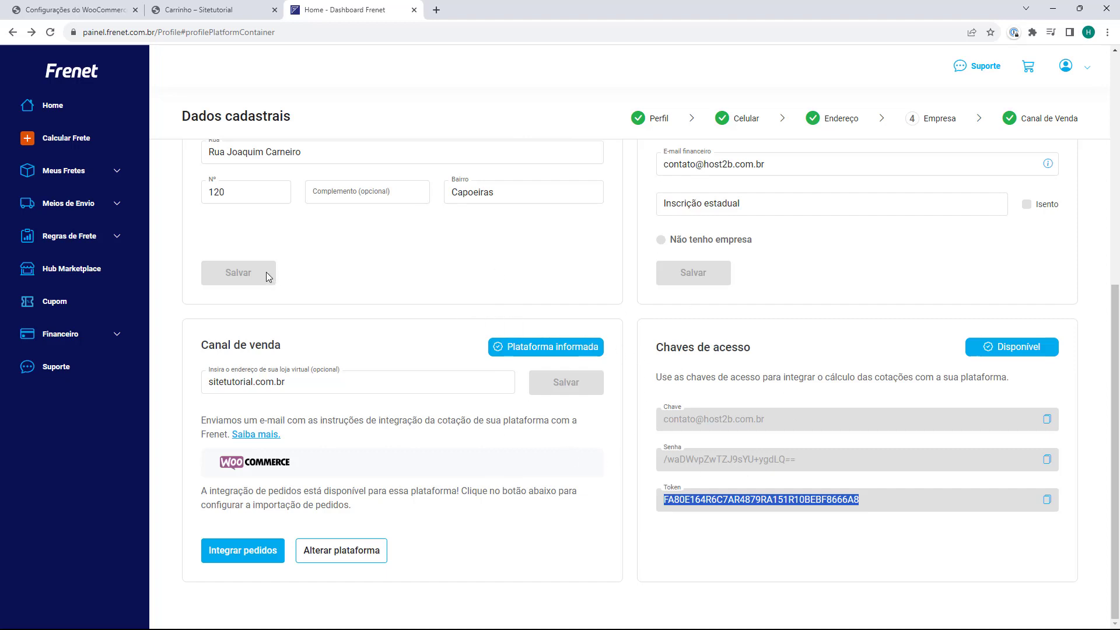
click(119, 208)
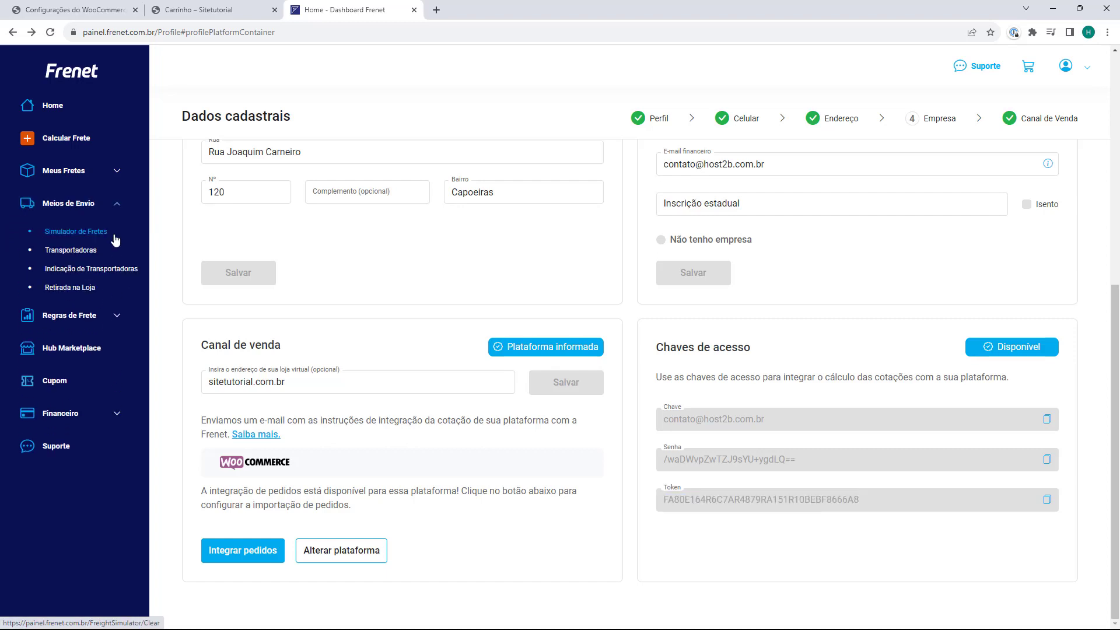
click(61, 252)
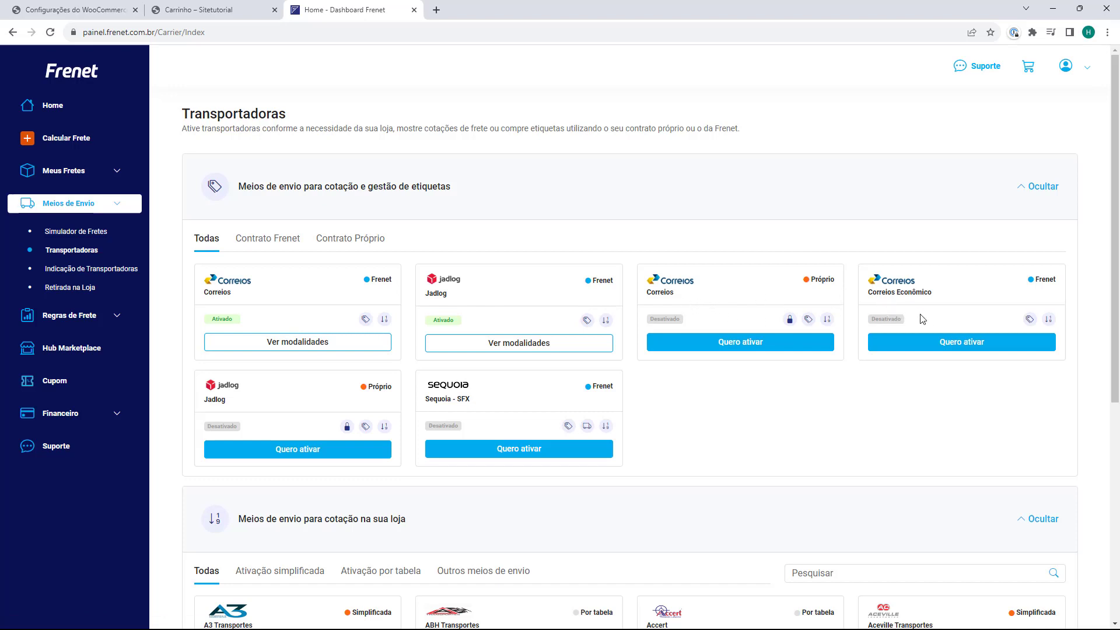
scroll(619, 283, down, 2)
scroll(619, 284, down, 3)
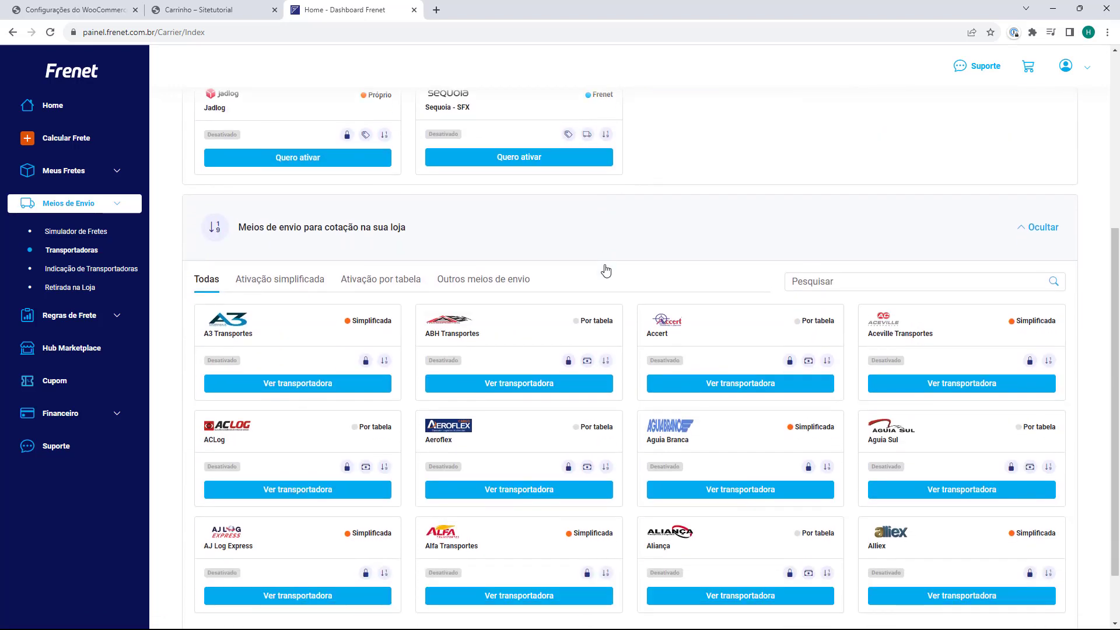
scroll(604, 269, down, 2)
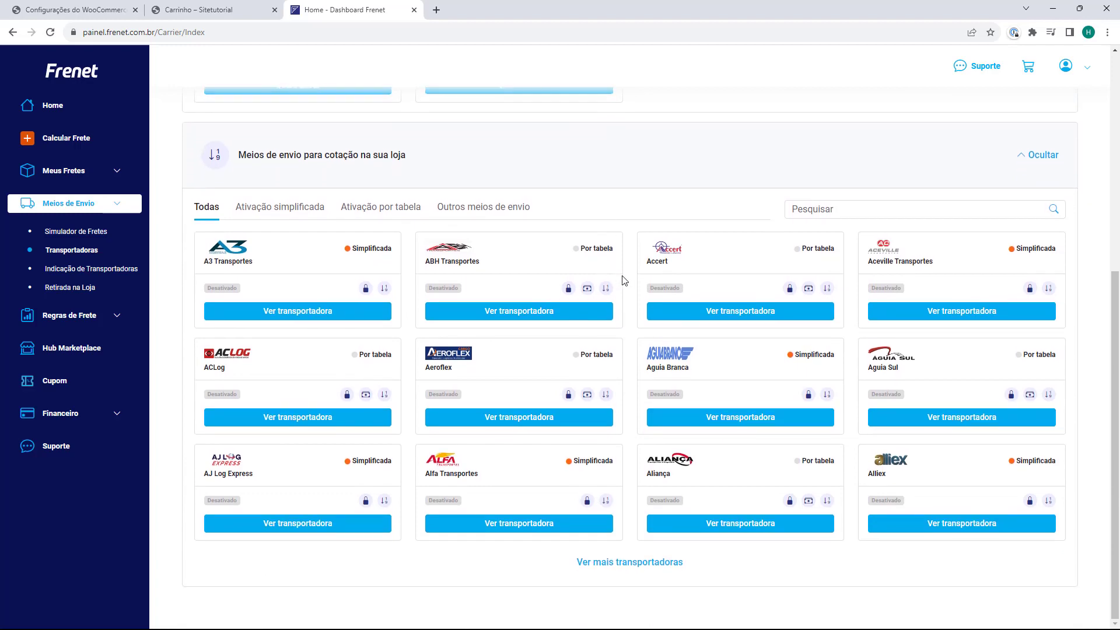
scroll(626, 286, up, 6)
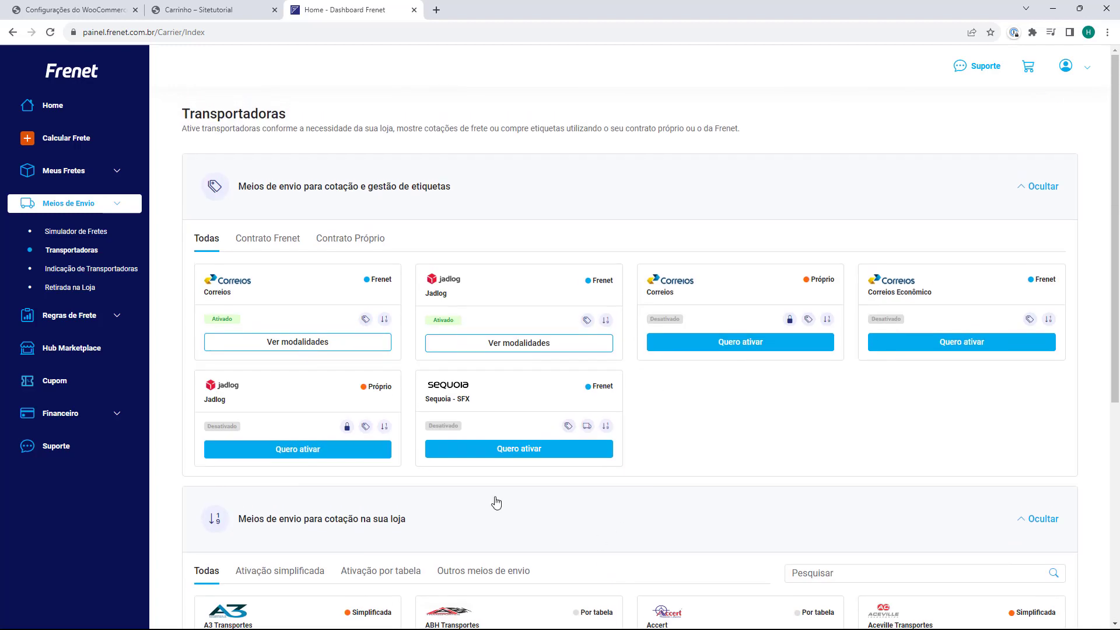